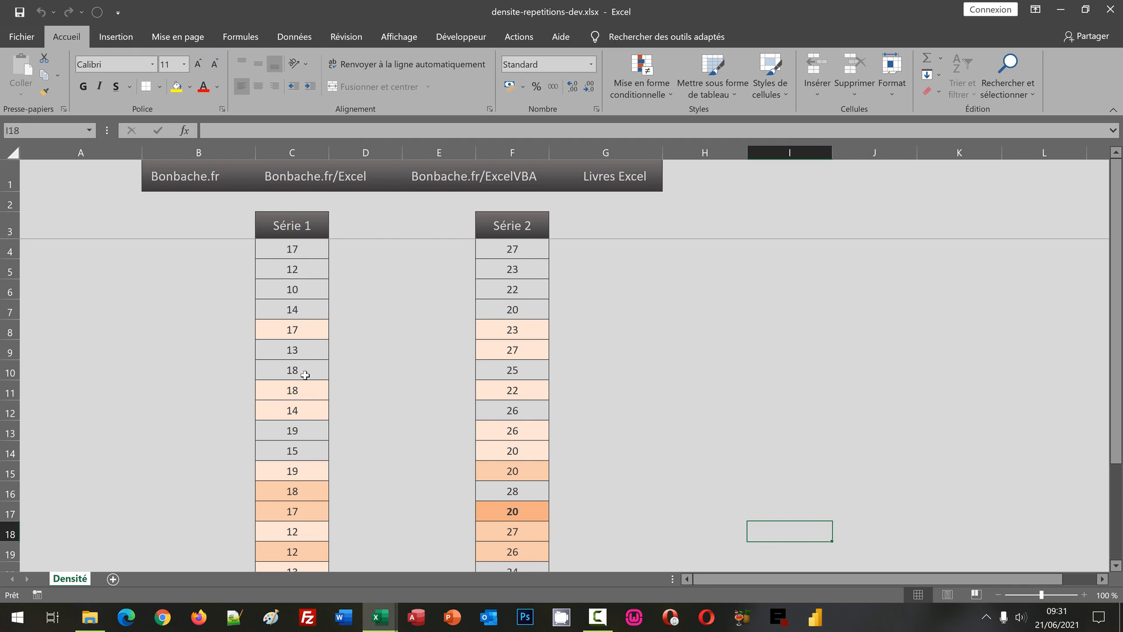
Look over the coloured Série 1 and Série 2 columns in the finished example, and switch to the densite-repetitions.xlsx workbook
scroll(415, 431, "down", 2)
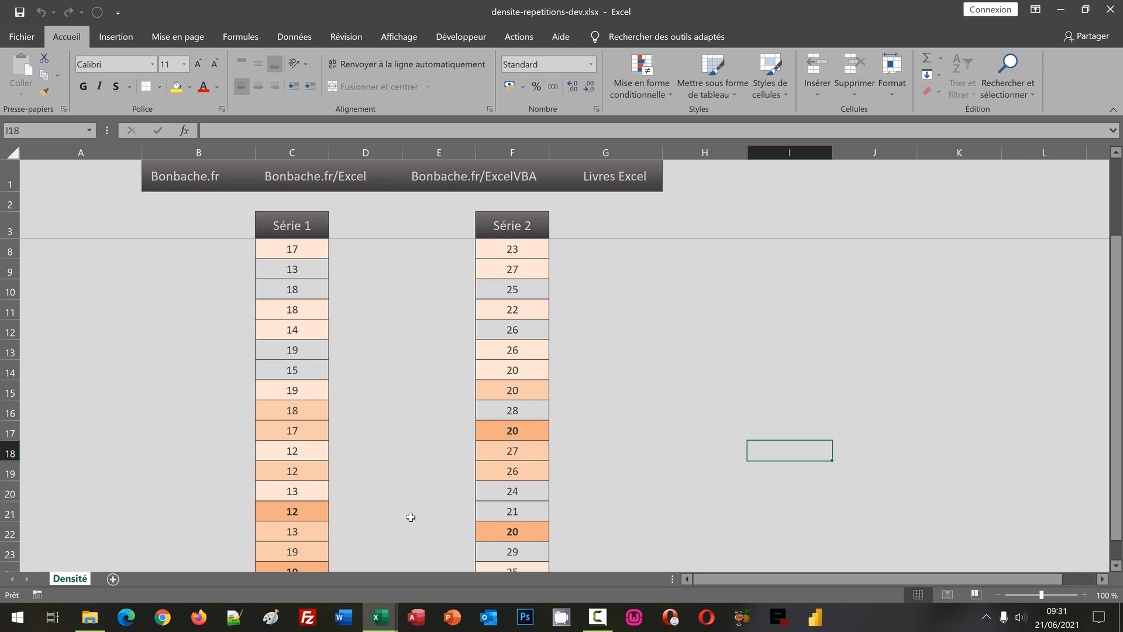
scroll(411, 517, "down", 2)
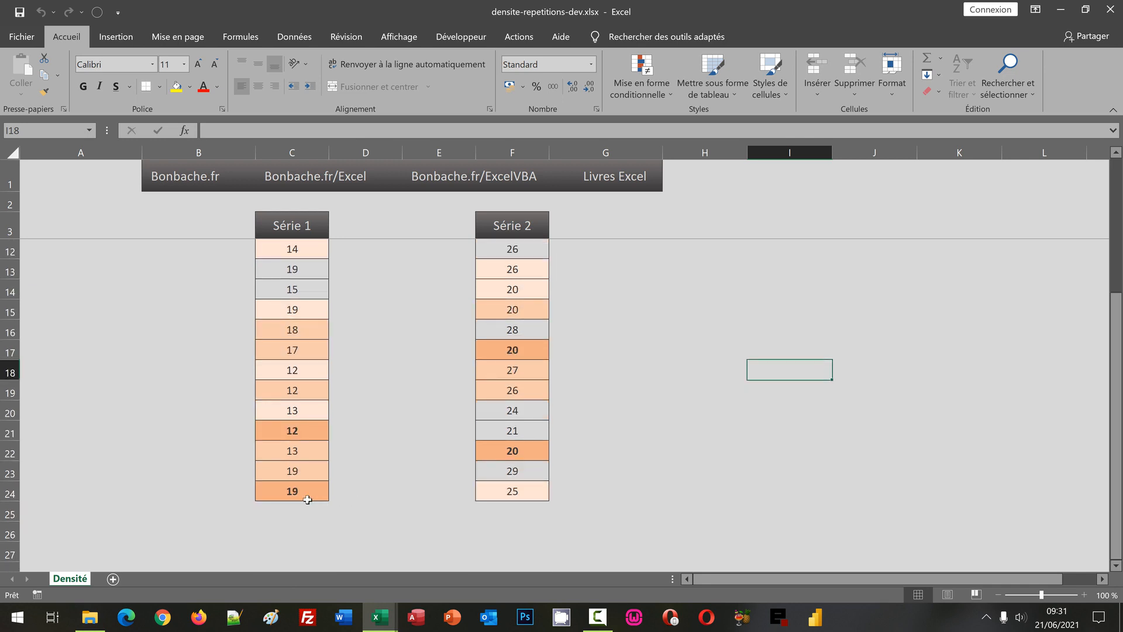
scroll(406, 451, "up", 3)
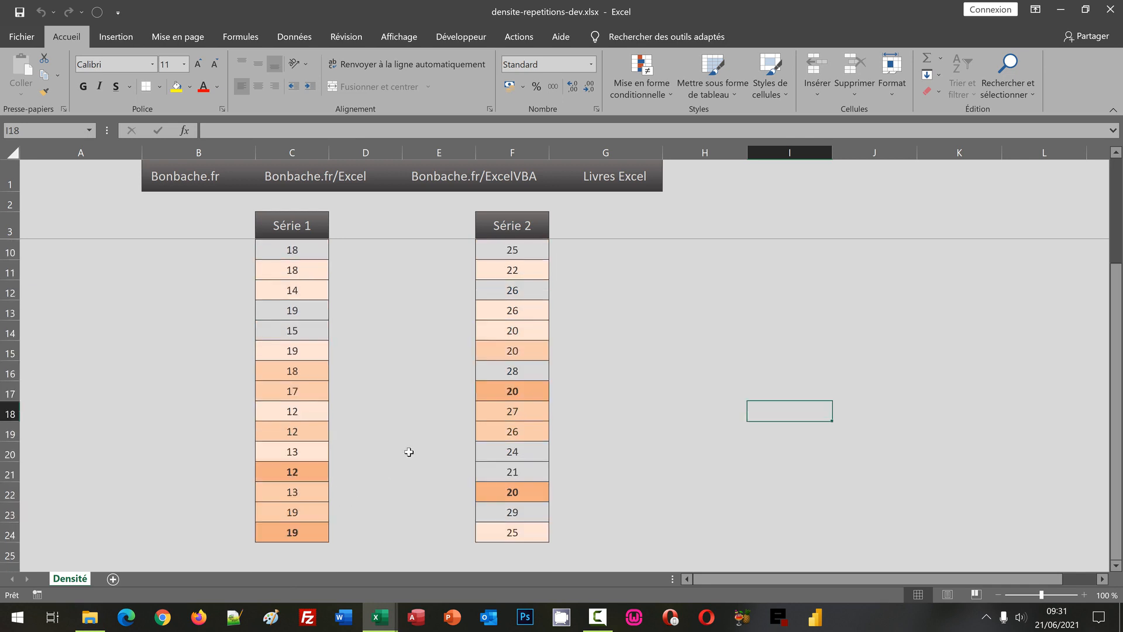
left_click(618, 341)
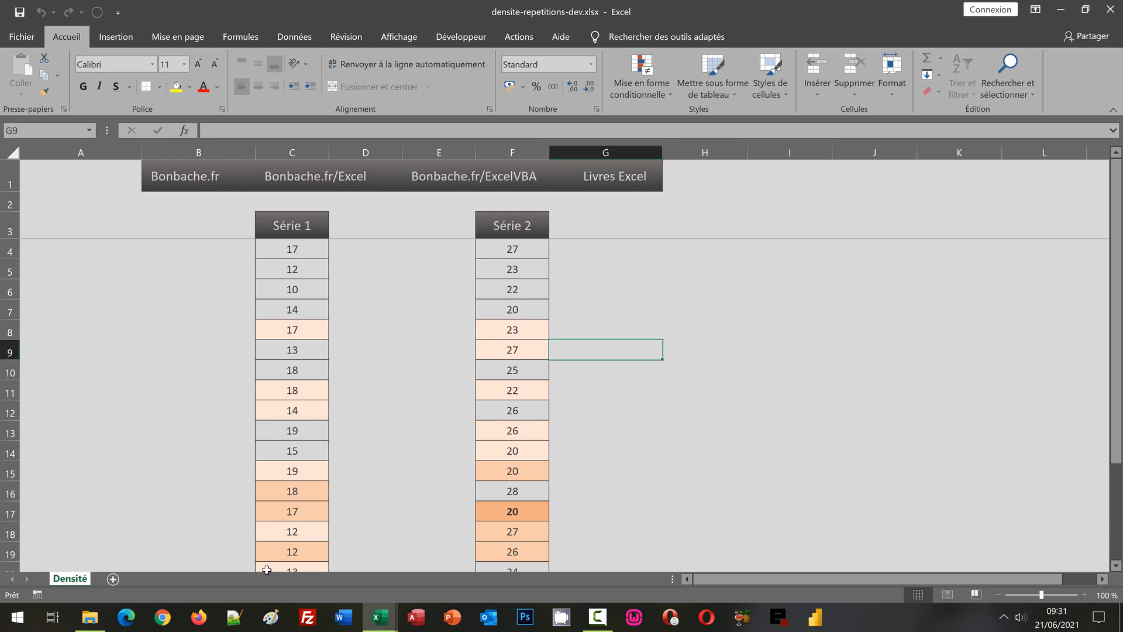
mouse_move(384, 616)
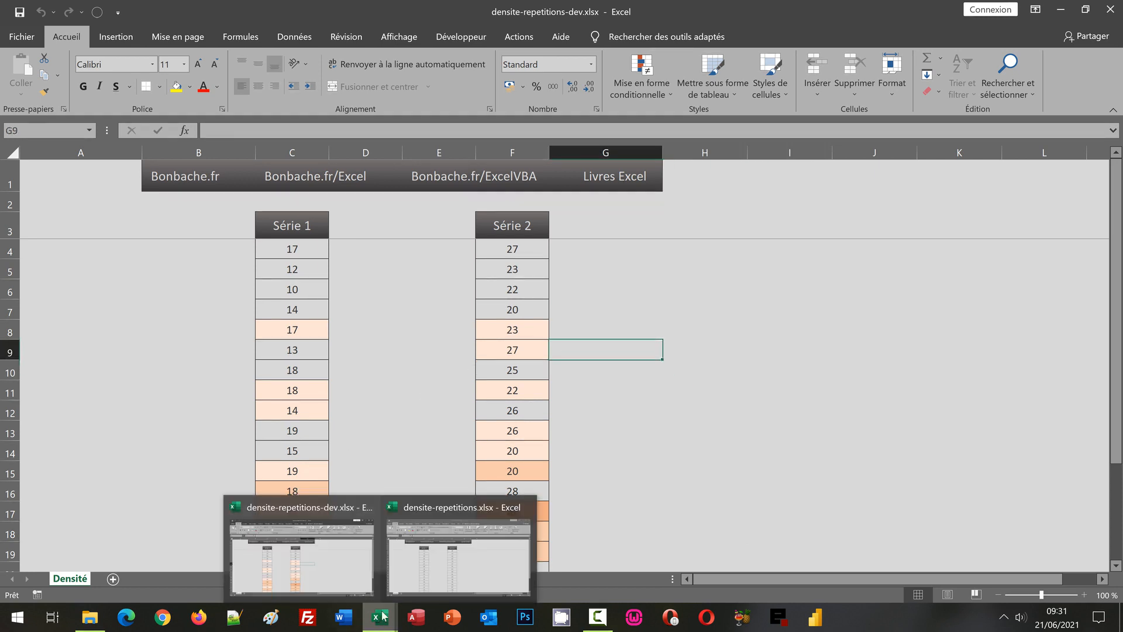
left_click(422, 553)
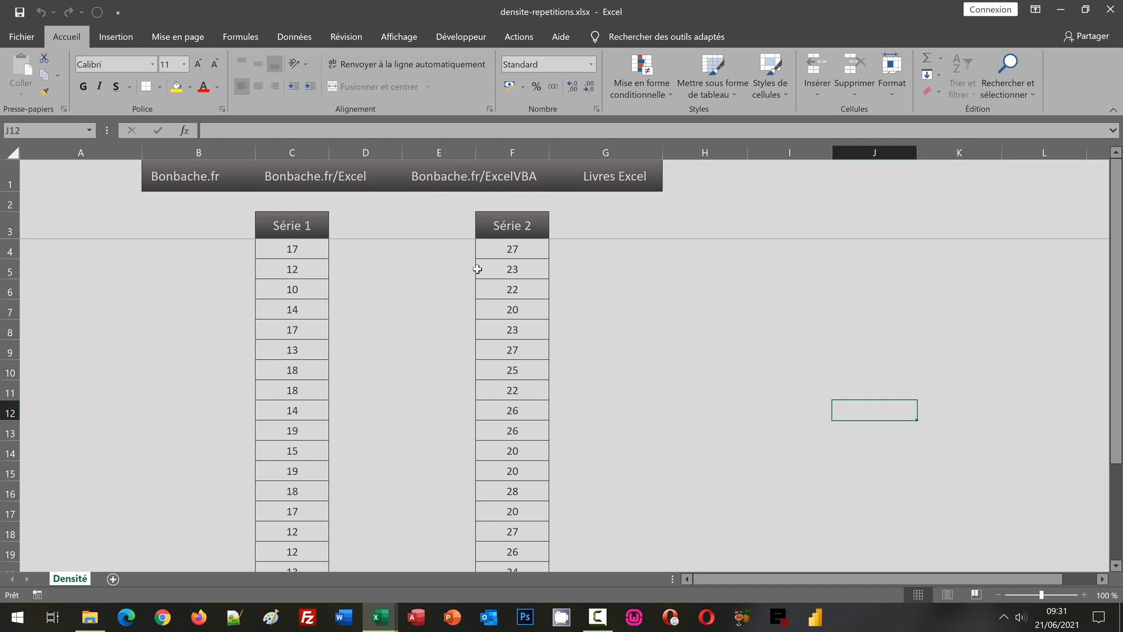
Start a new formula-based conditional formatting rule for the Série 1 values in C4:C24
left_click(291, 234)
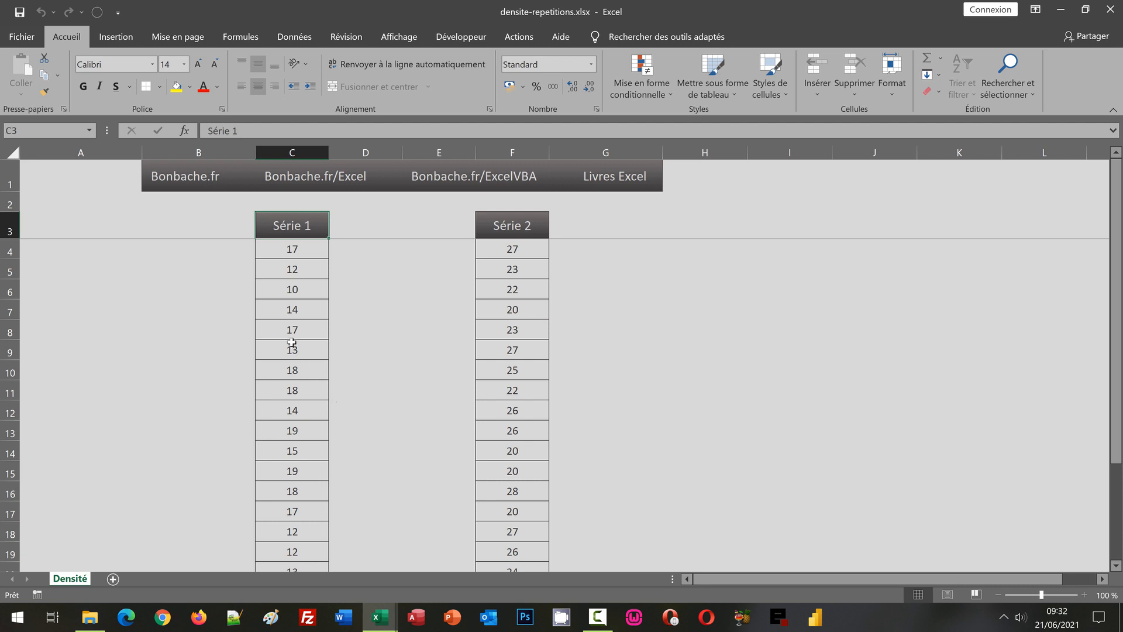
left_click(285, 246)
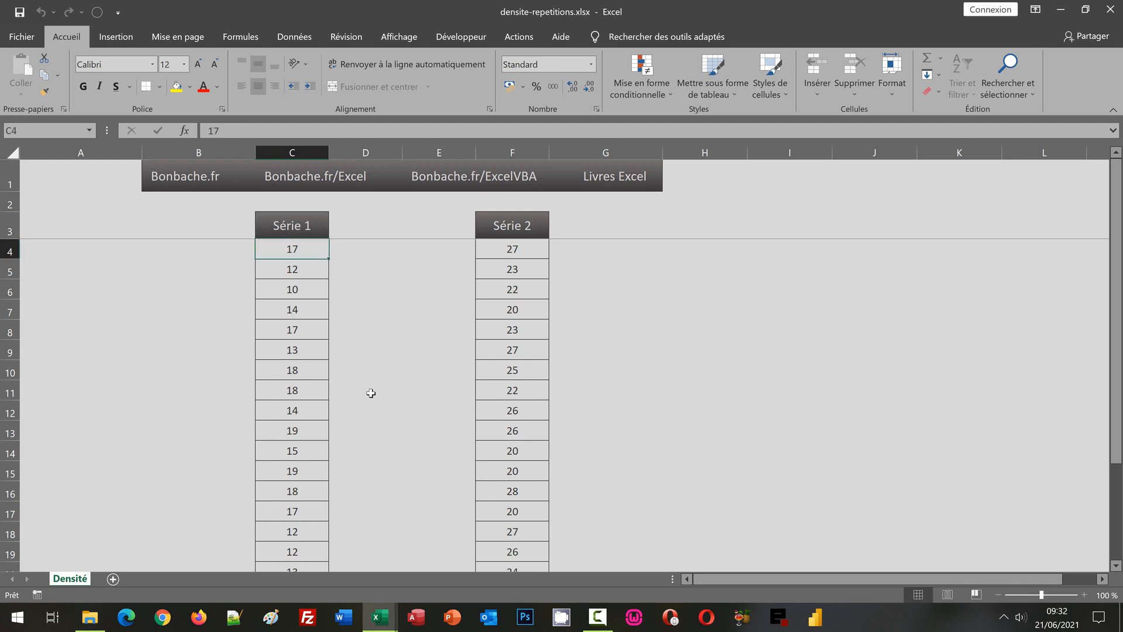
scroll(372, 399, "down", 1)
scroll(372, 398, "down", 1)
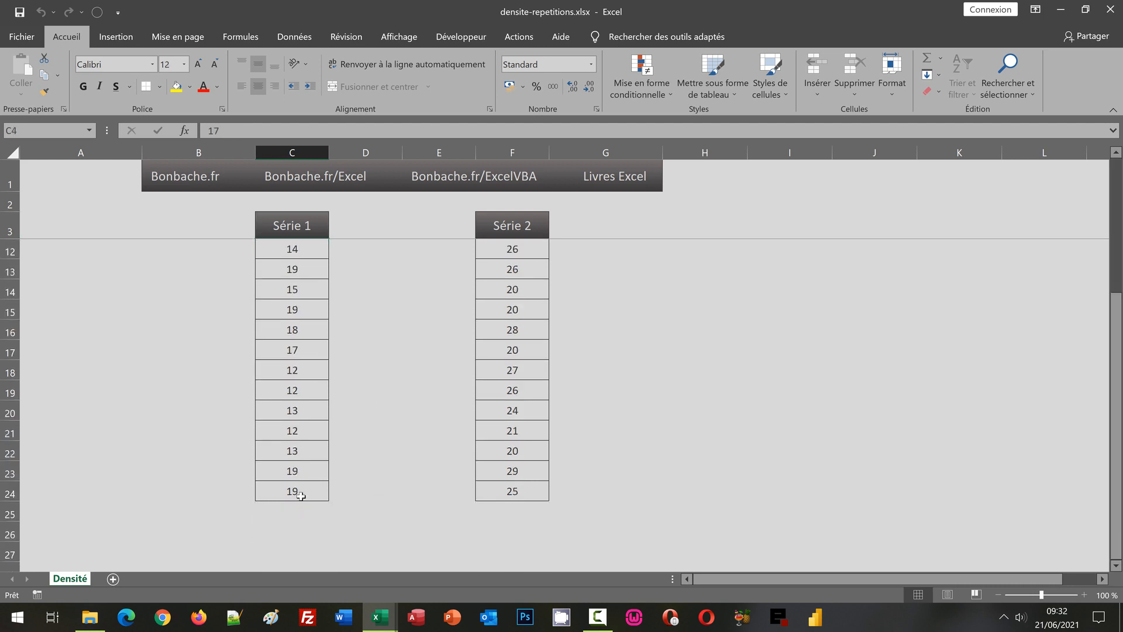
key("ctrl+shift+Down")
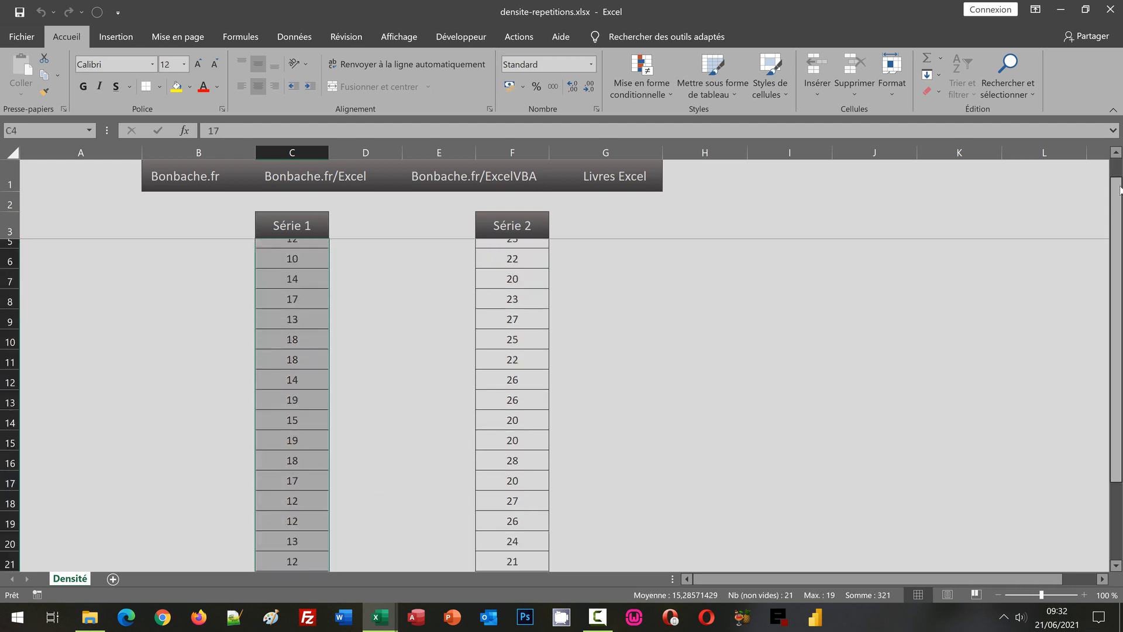
scroll(778, 359, "up", 2)
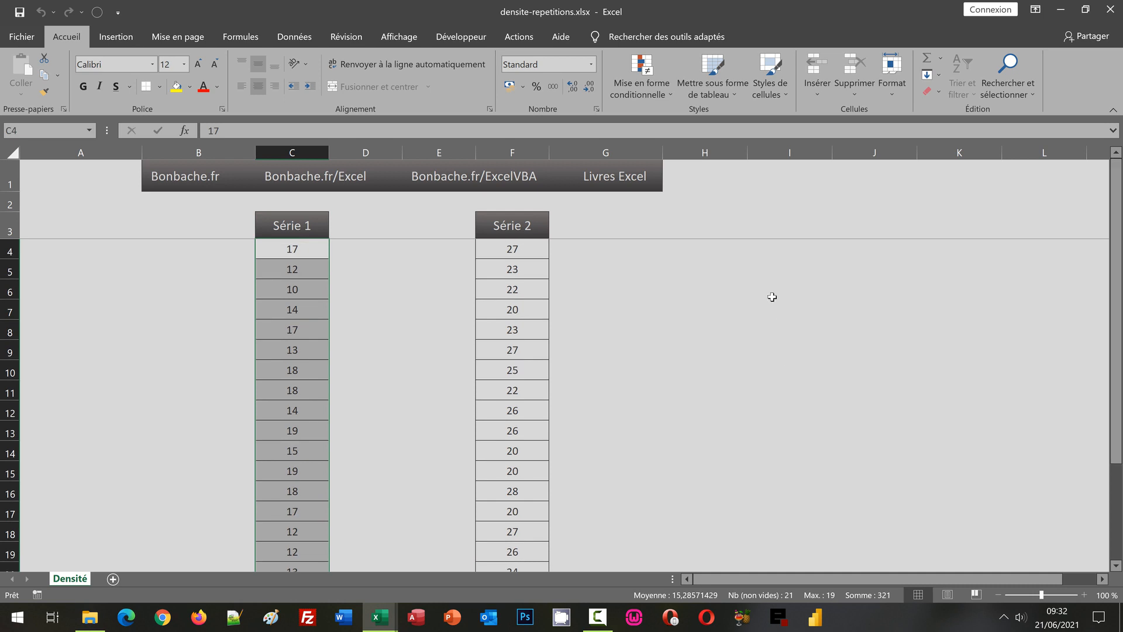
left_click(640, 92)
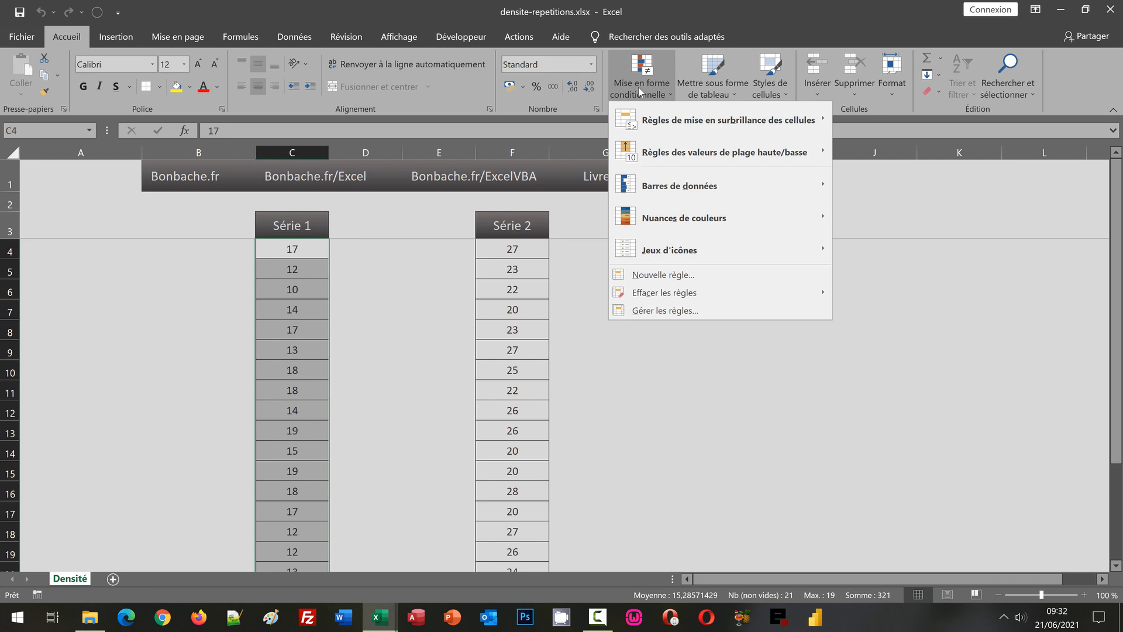
left_click(675, 275)
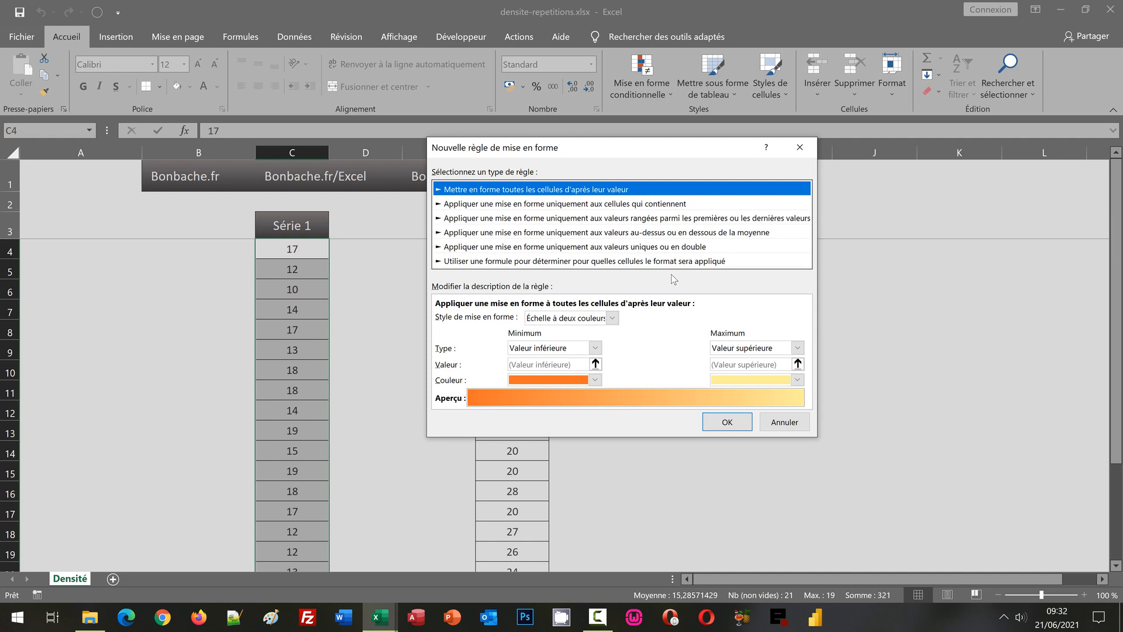
left_click(501, 261)
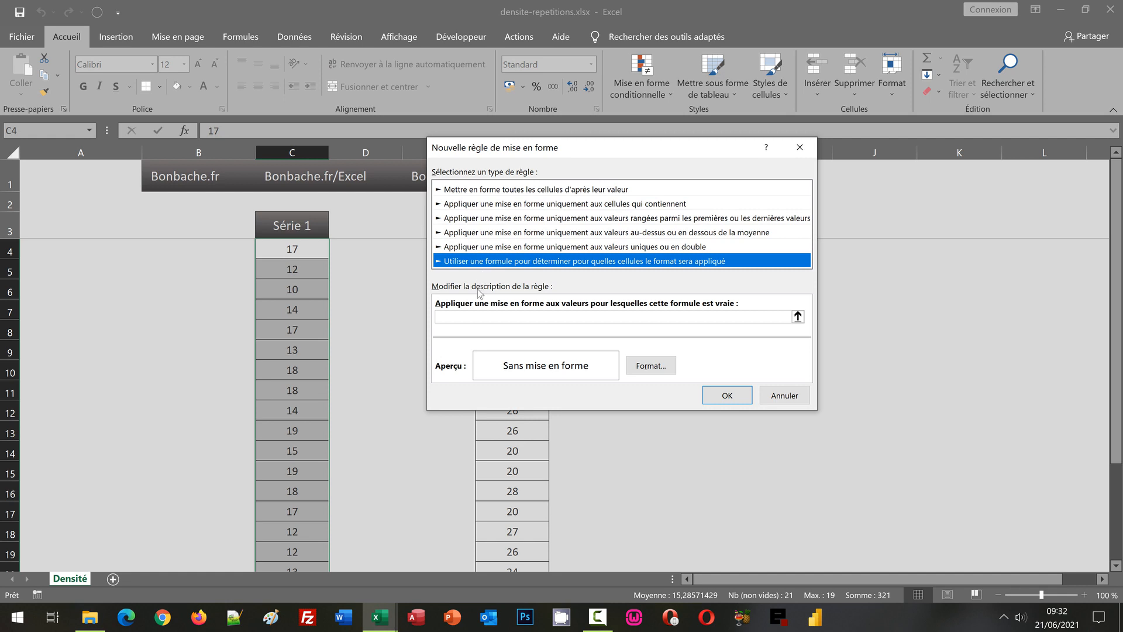
Begin the rule's formula with =Nb.Si( over the expanding range $C$4:C4, keeping only the start cell absolute
left_click(471, 314)
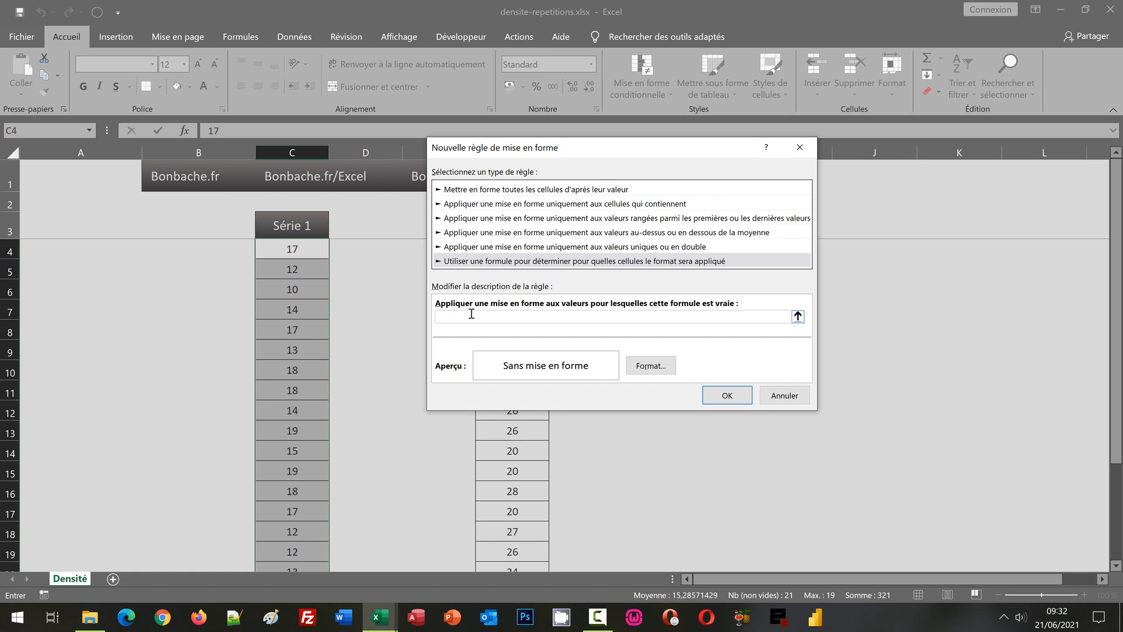
type("=Nb.Si(")
left_click(285, 251)
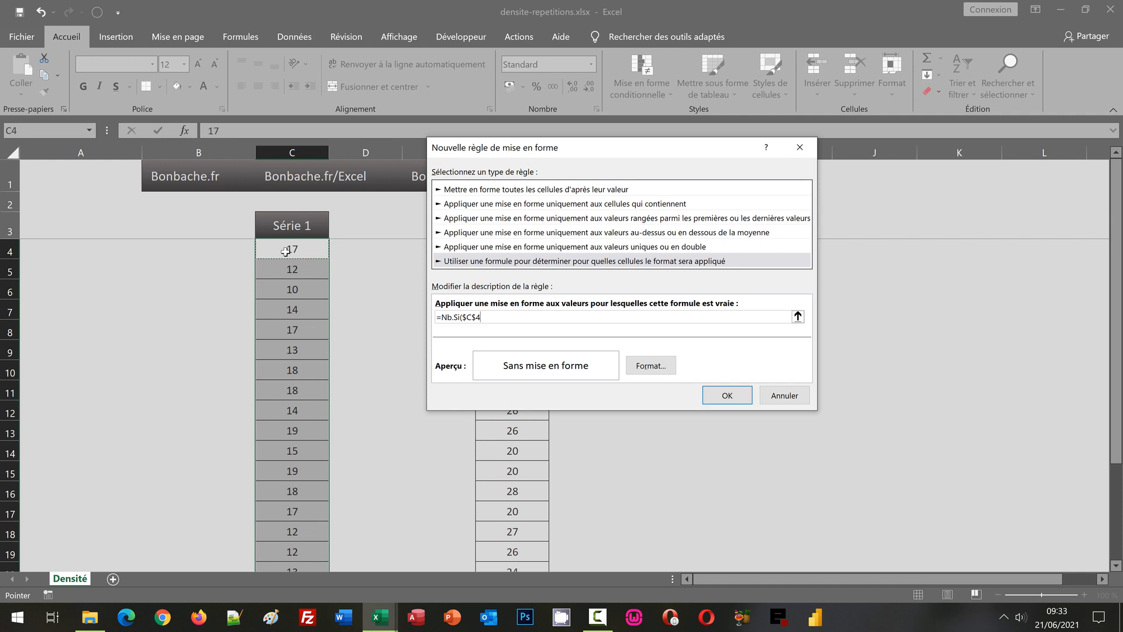
key("F8")
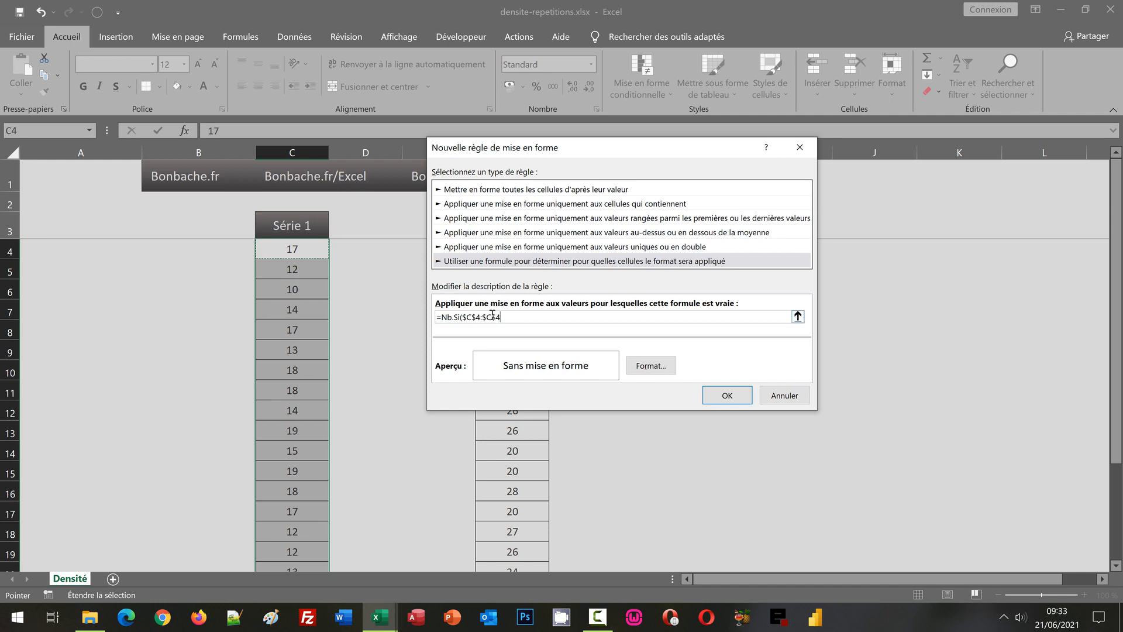
left_click_drag(491, 317, 502, 317)
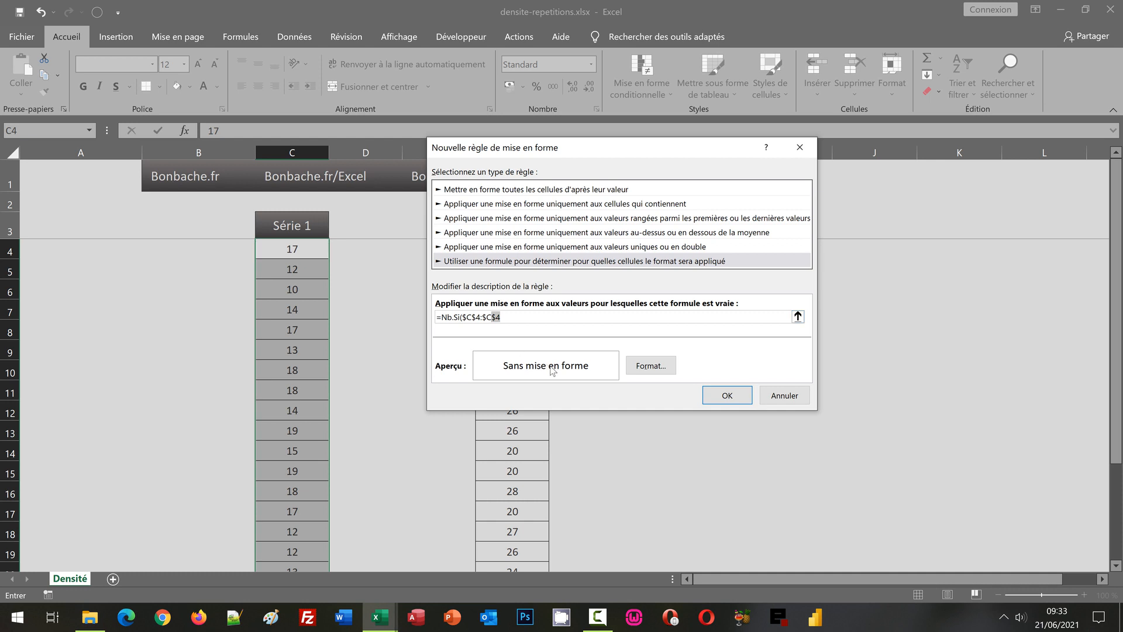
left_click(492, 317)
key("F4")
key("F4")
key("F4")
left_click(507, 317)
Complete the formula as =Nb.Si($C$4:C4;C4)>1 with C4 as a relative criterion, and copy the whole formula
type(";")
left_click(280, 250)
key("F4")
key("F4")
key("F4")
type(")>1")
left_click_drag(516, 317, 427, 321)
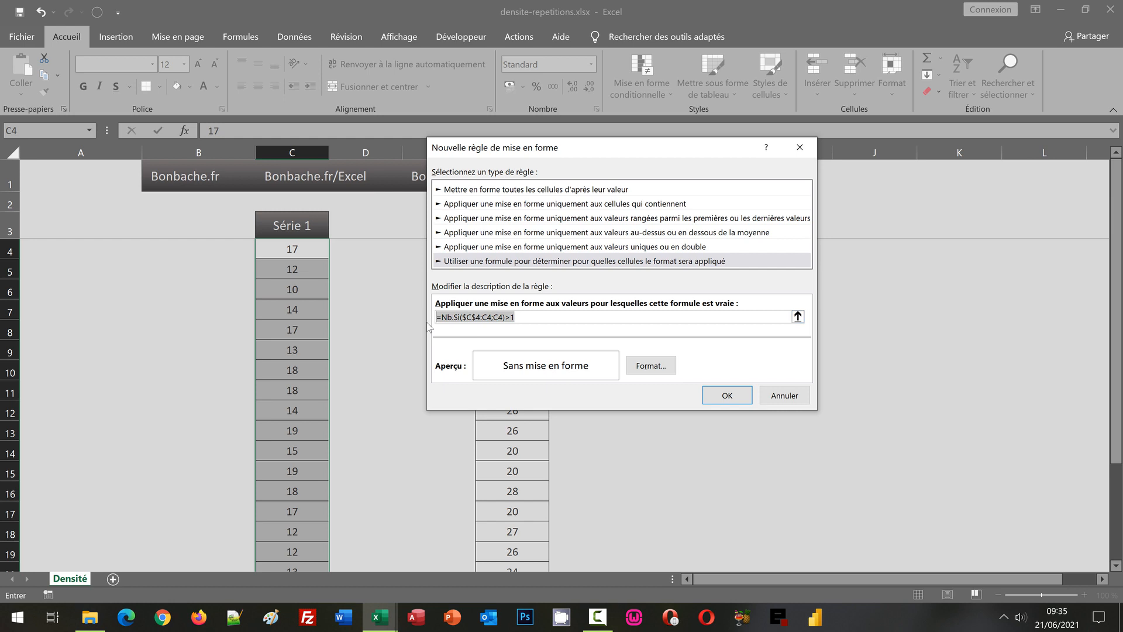
key("ctrl+c")
left_click(531, 318)
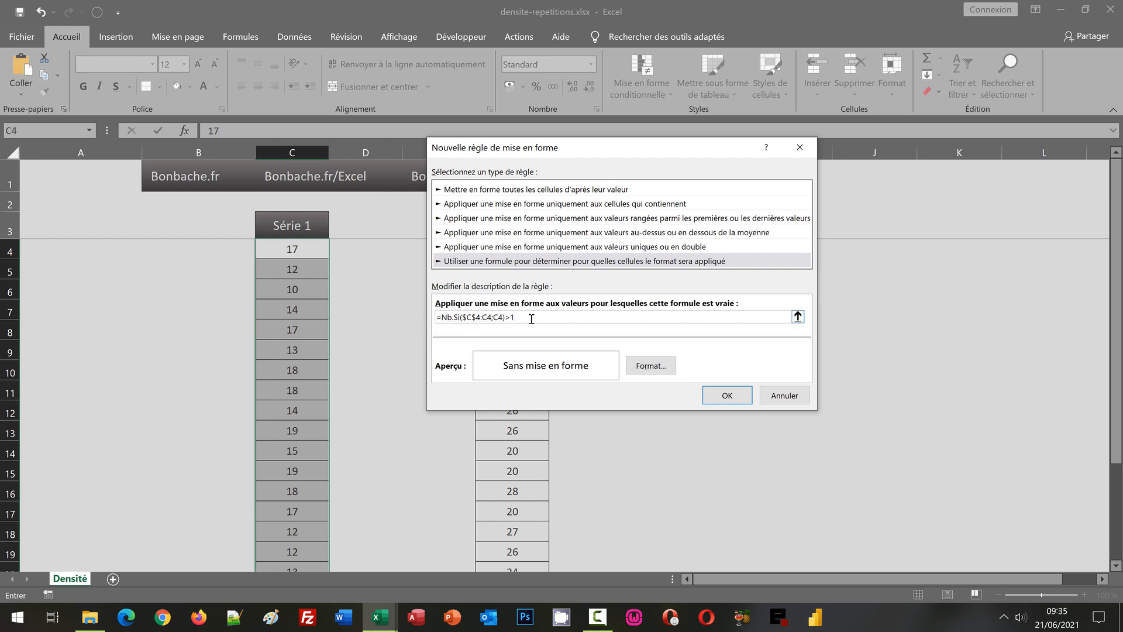
Give the rule the palest orange background fill and apply it to the Série 1 values
left_click(652, 366)
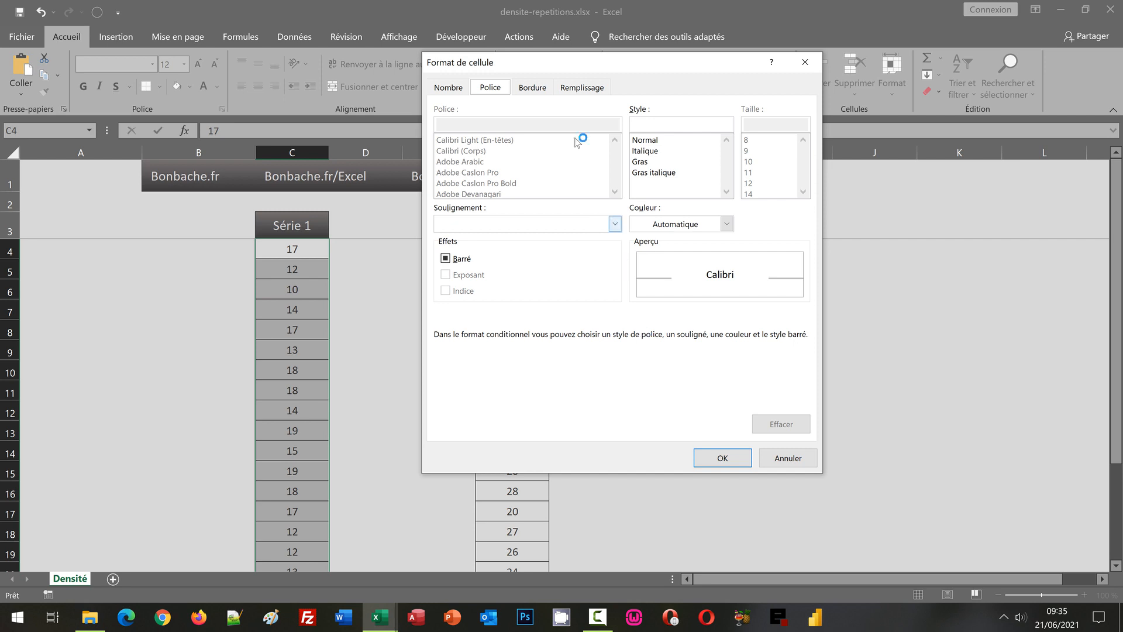
left_click(582, 87)
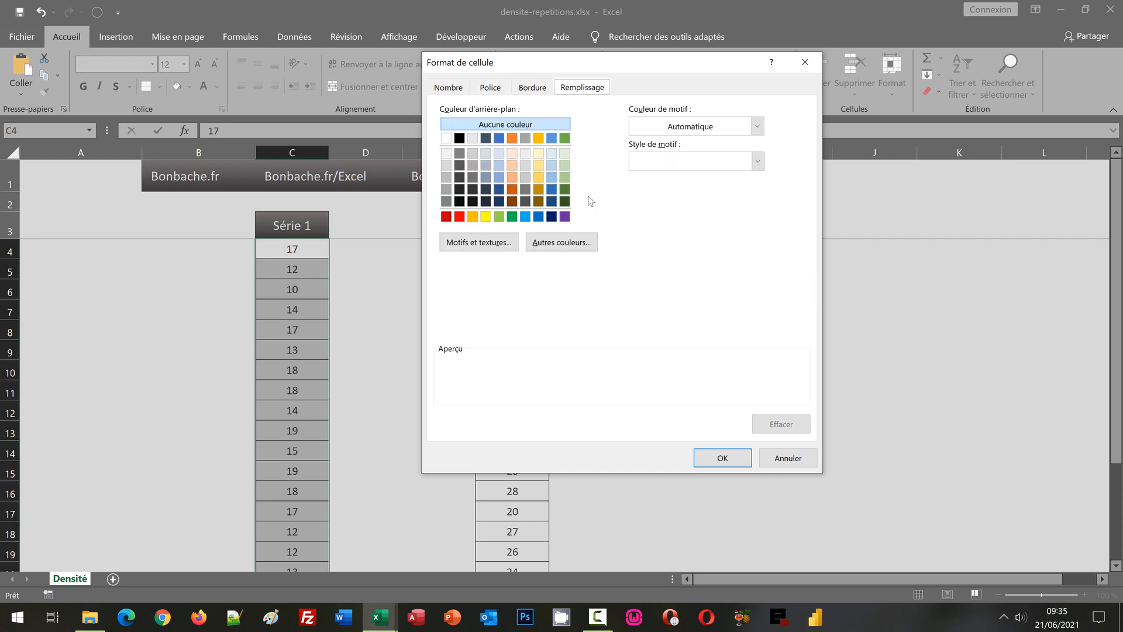
left_click(511, 153)
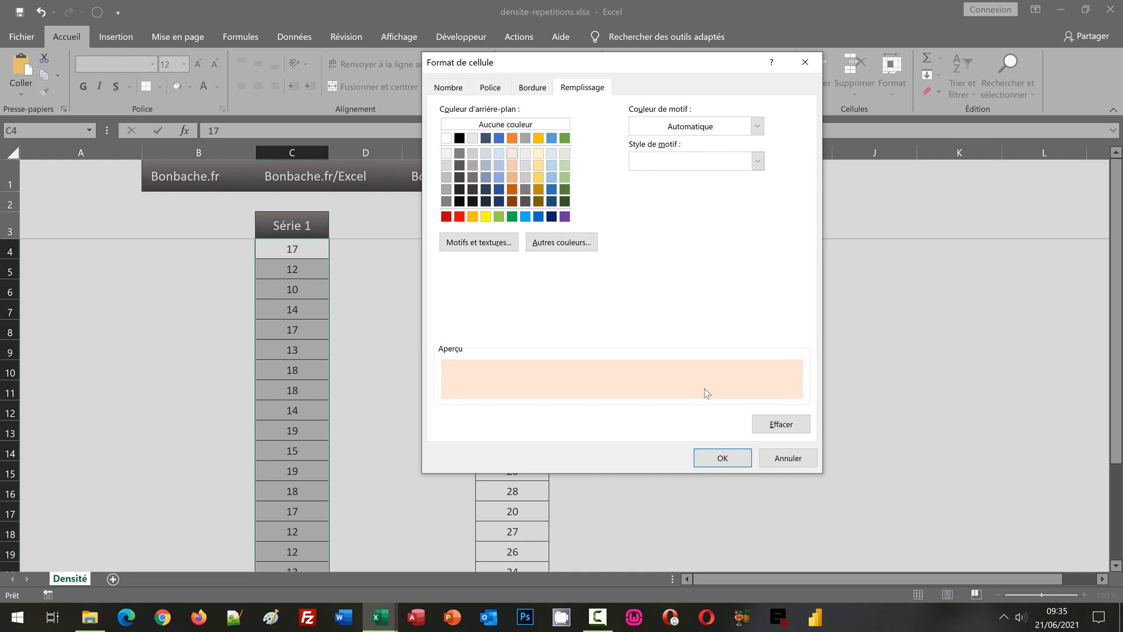
left_click(715, 461)
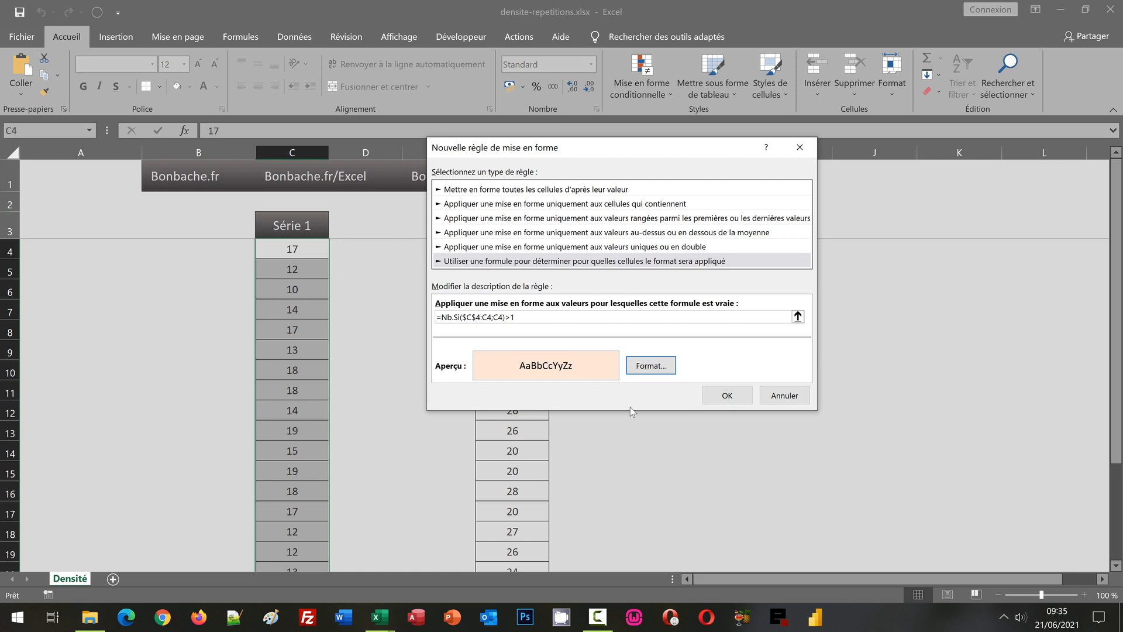
left_click(725, 396)
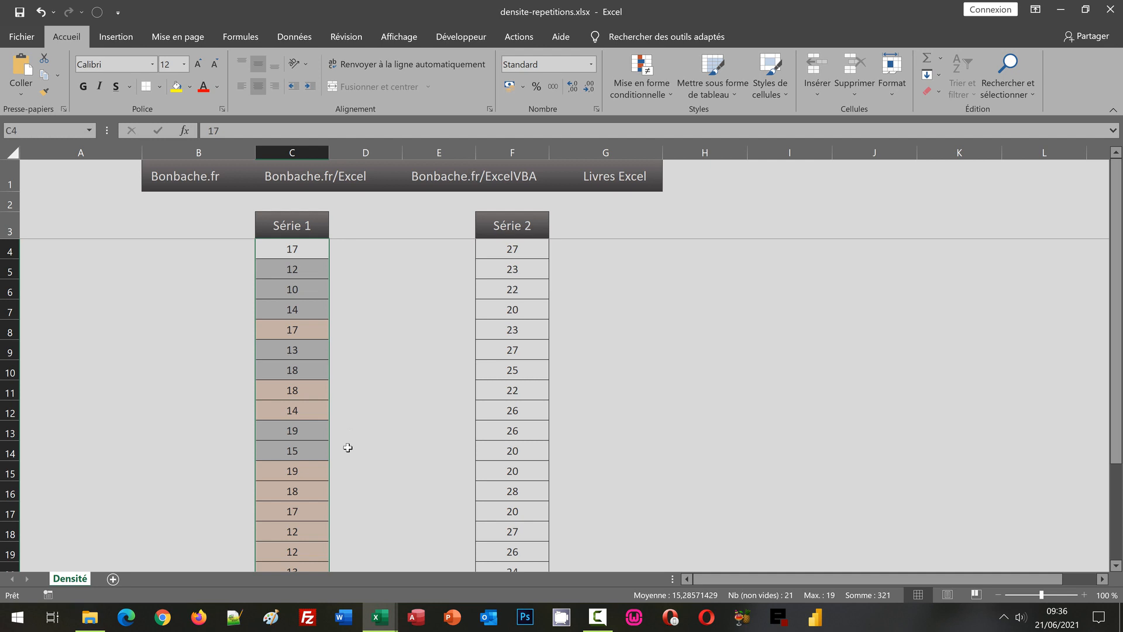
Compare the formatting of the repeated value 18 in cells C16, C11 and C10
left_click(304, 495)
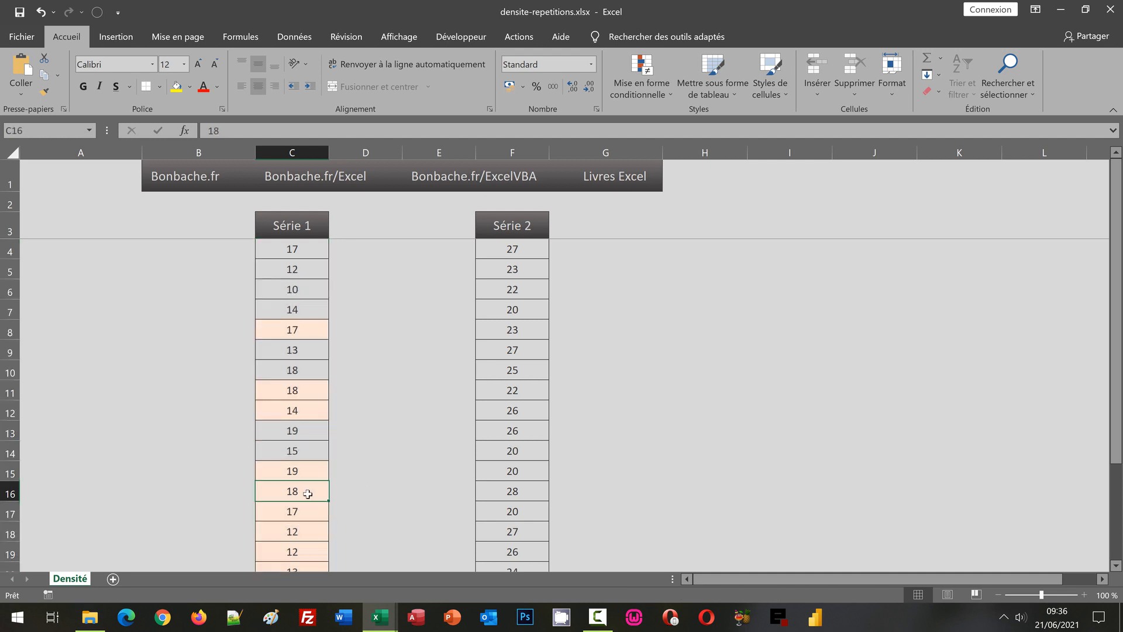
left_click(293, 390)
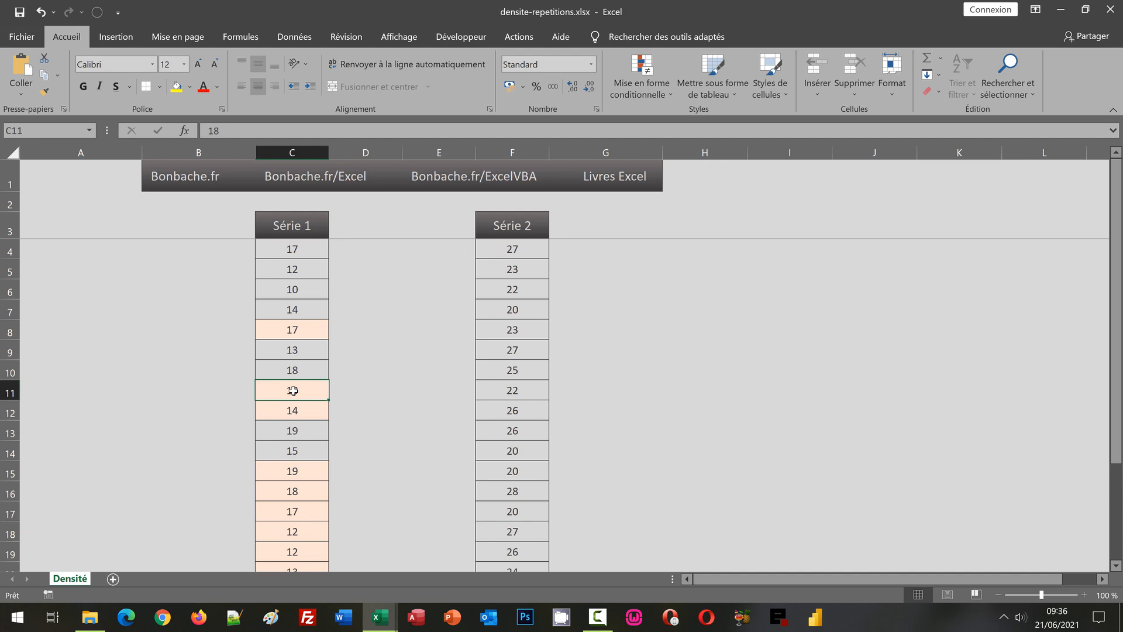
left_click(299, 370)
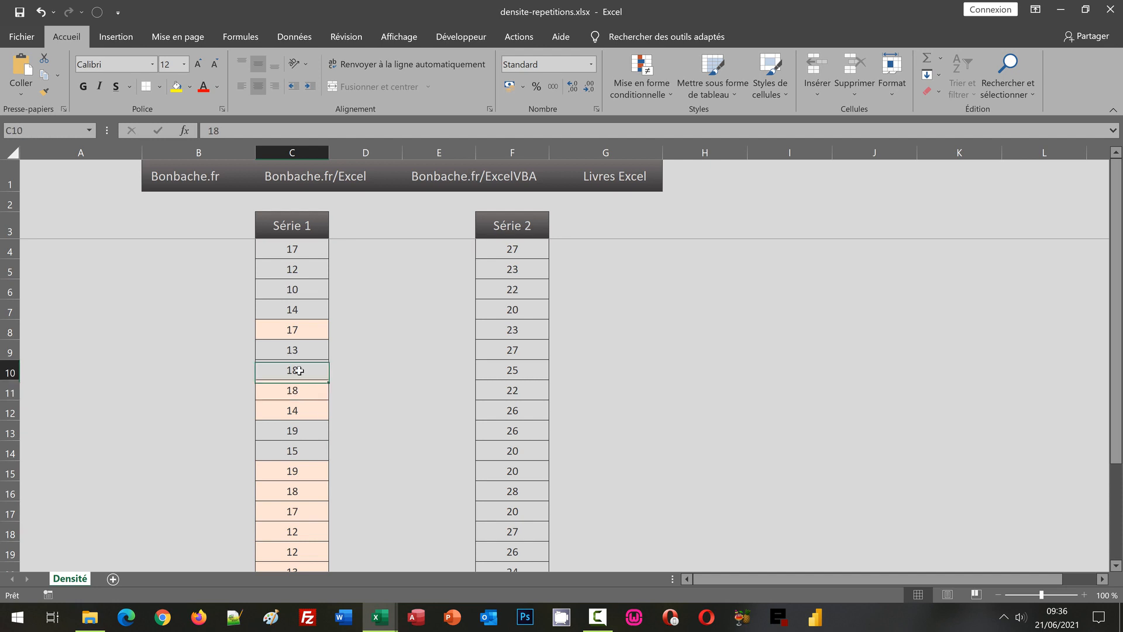
left_click(313, 493)
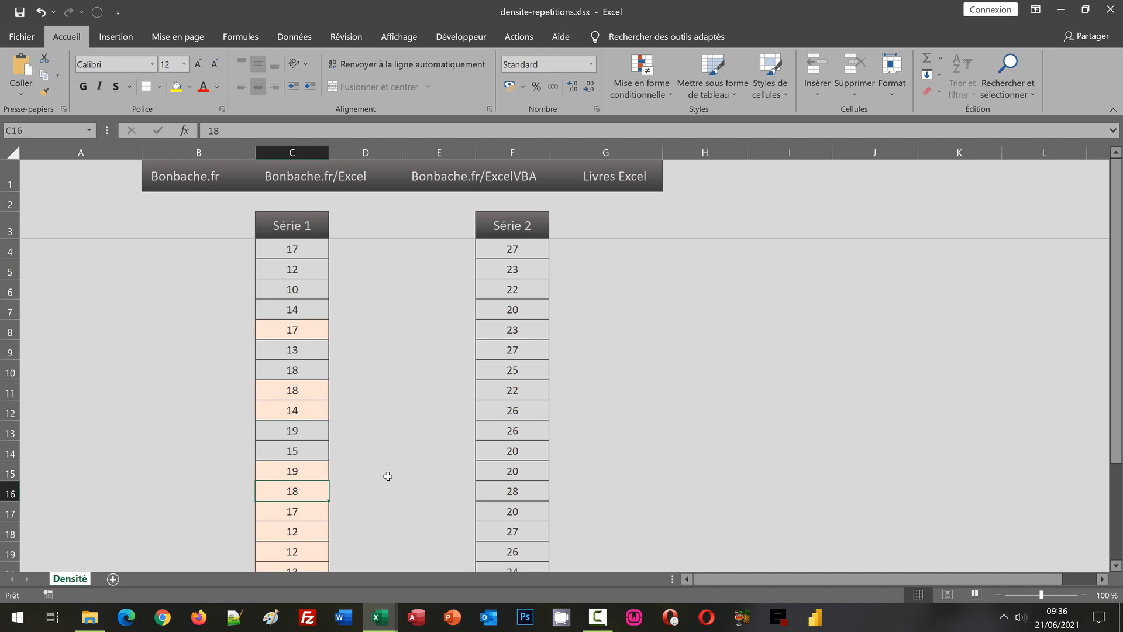
Select C4:C24 again and start a second formula-based conditional formatting rule for the Série 1 values
left_click(275, 246)
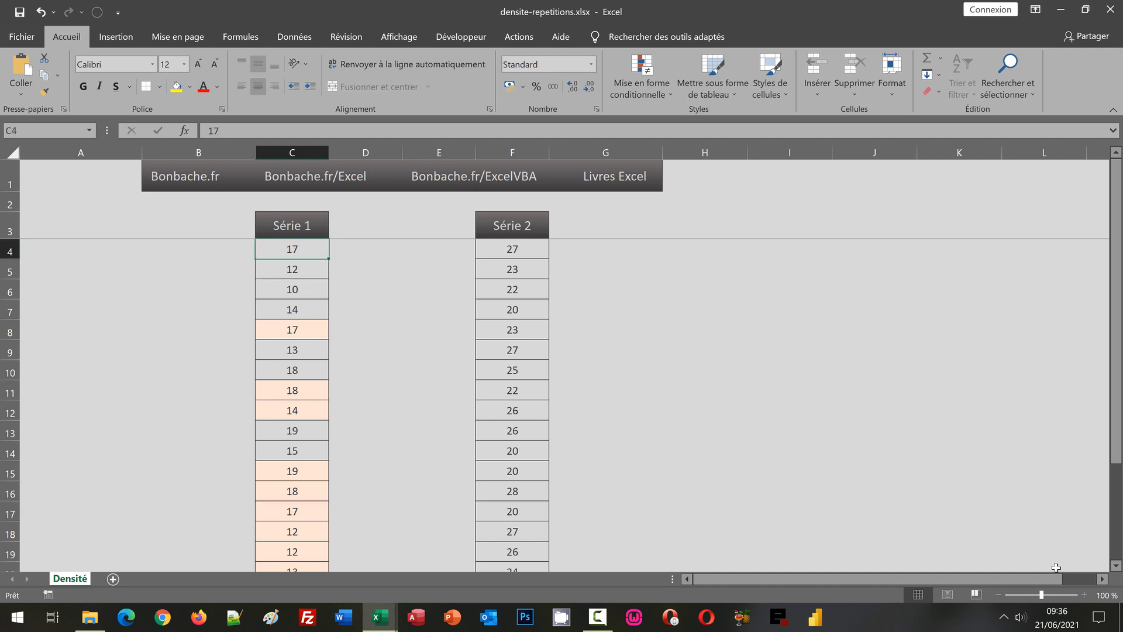
scroll(1061, 518, "down", 5)
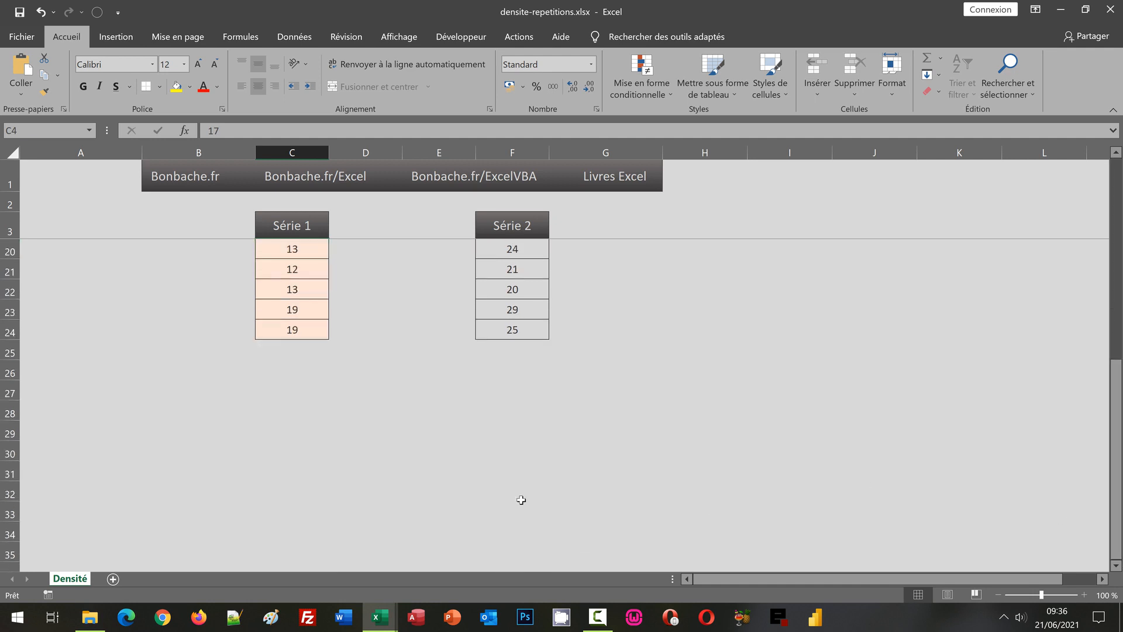
left_click(316, 326, "shift")
left_click(1119, 173)
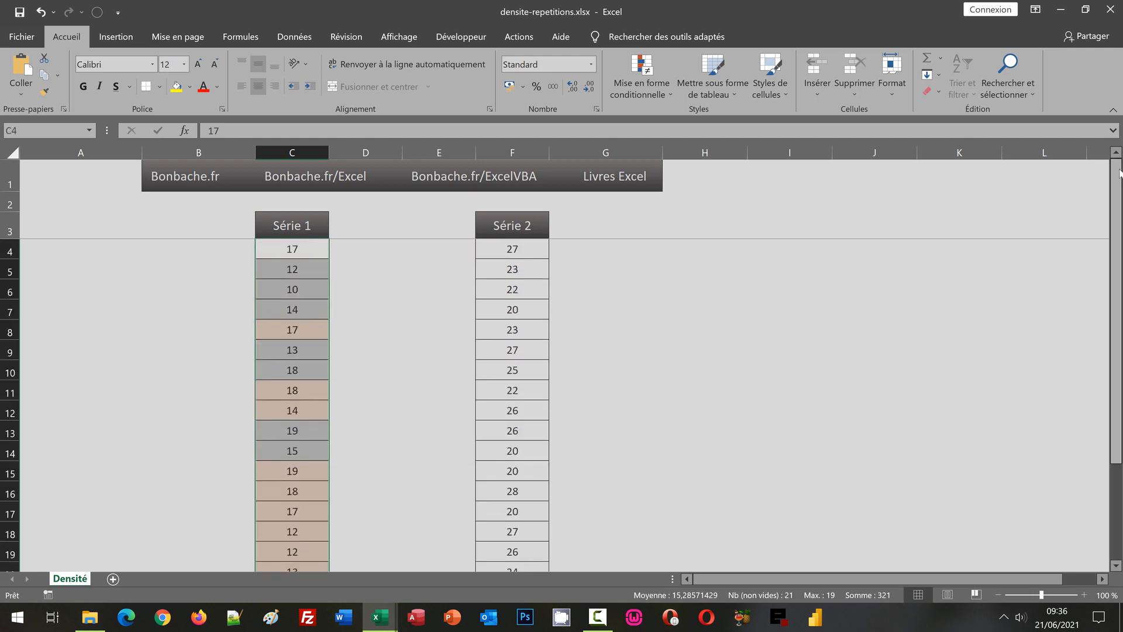
left_click(643, 86)
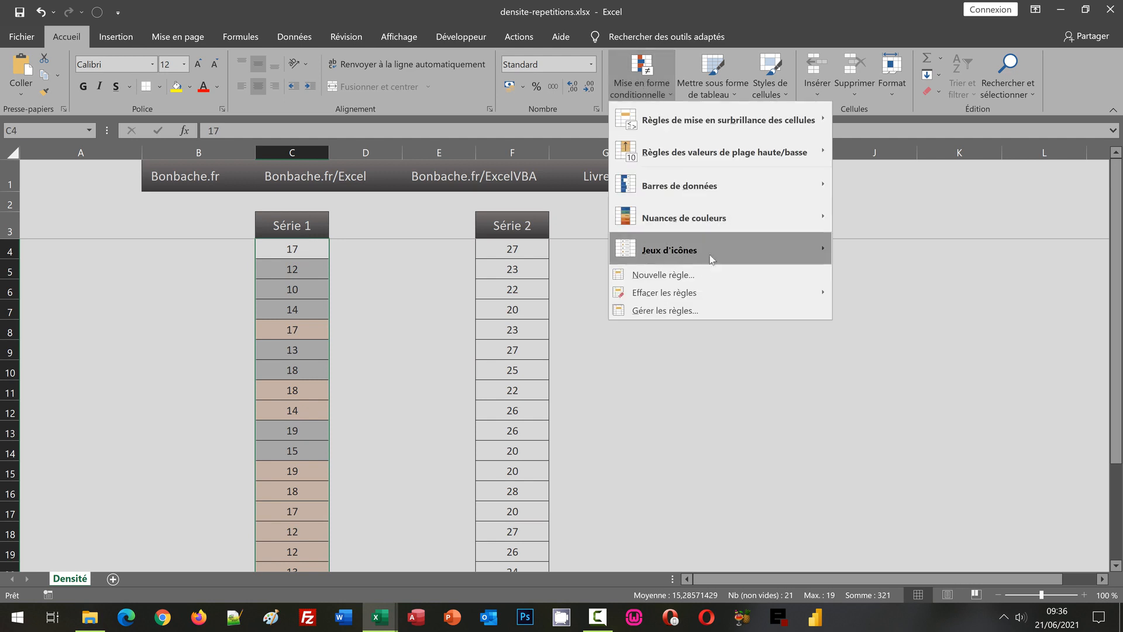
left_click(697, 275)
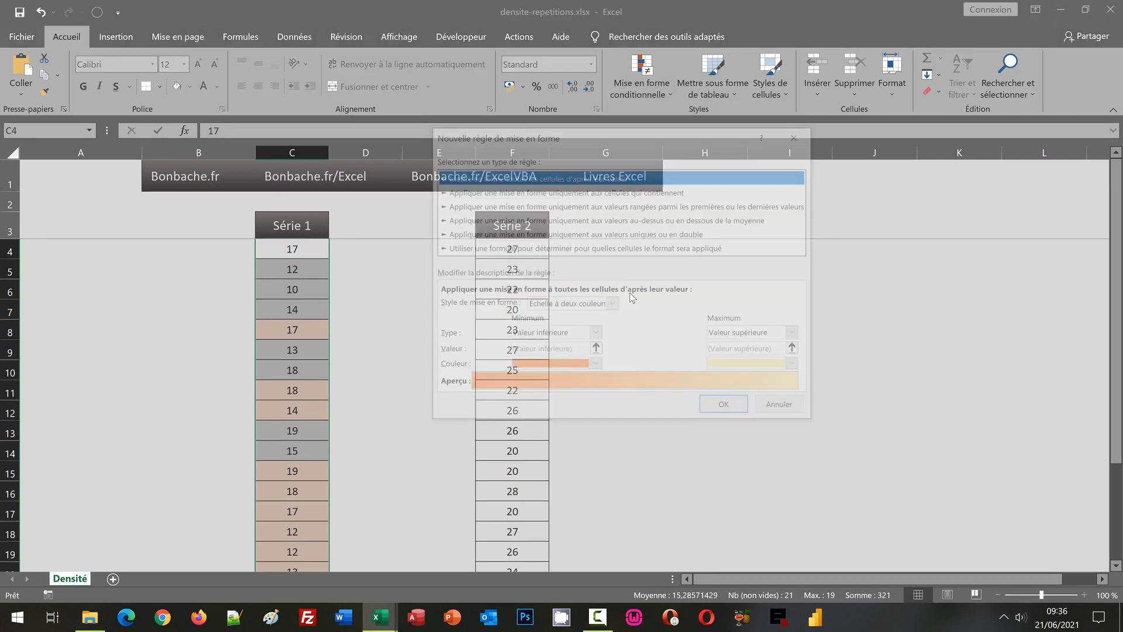
left_click(482, 248)
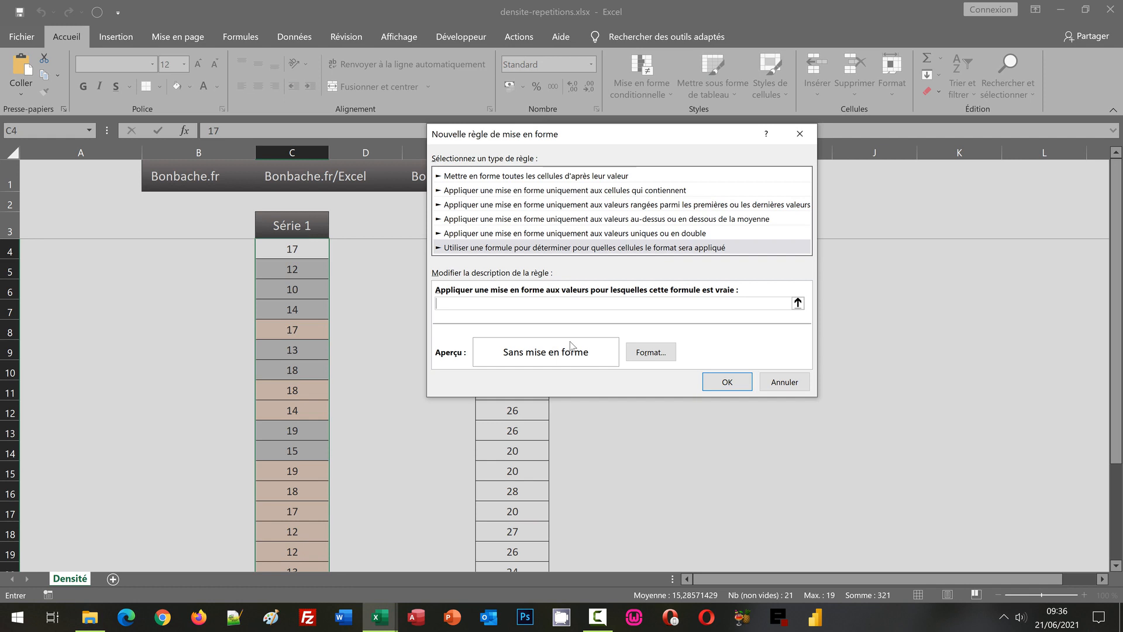
Set the second rule's formula to =Nb.Si($C$4:C4;C4)>2 and apply it with the second-palest orange background fill
key("ctrl+v")
key("BackSpace")
type("2")
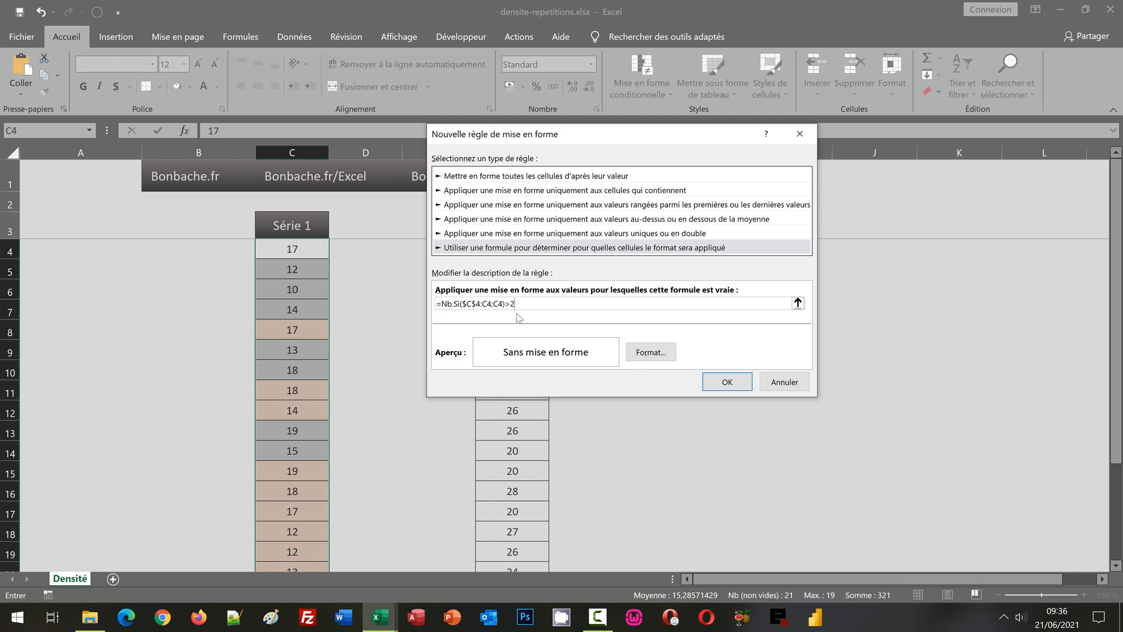
left_click(649, 354)
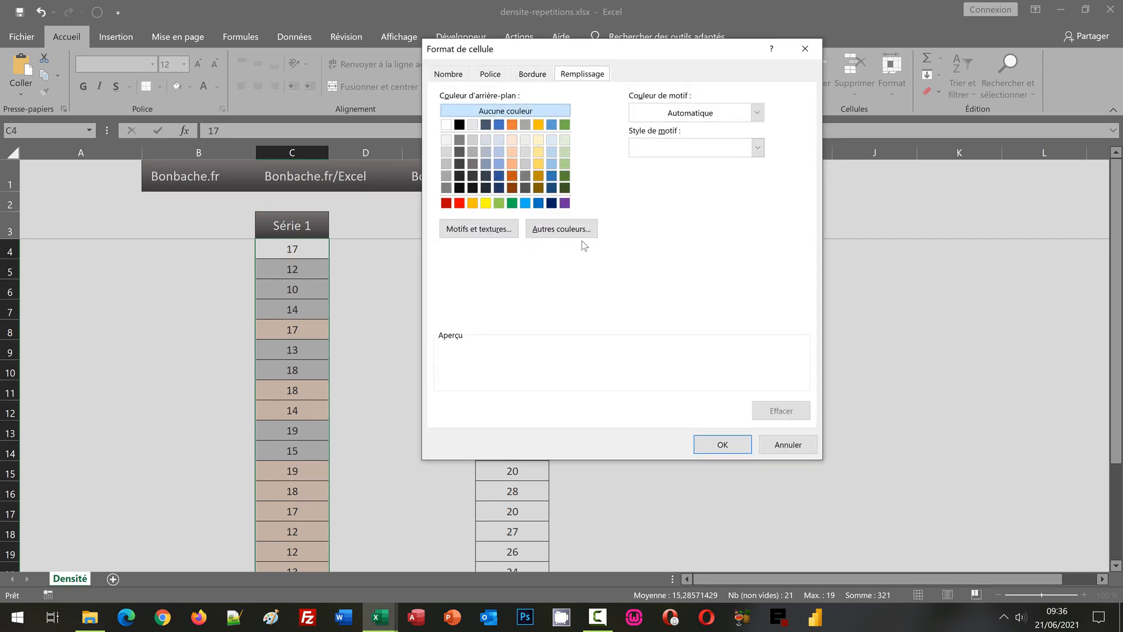
left_click(510, 151)
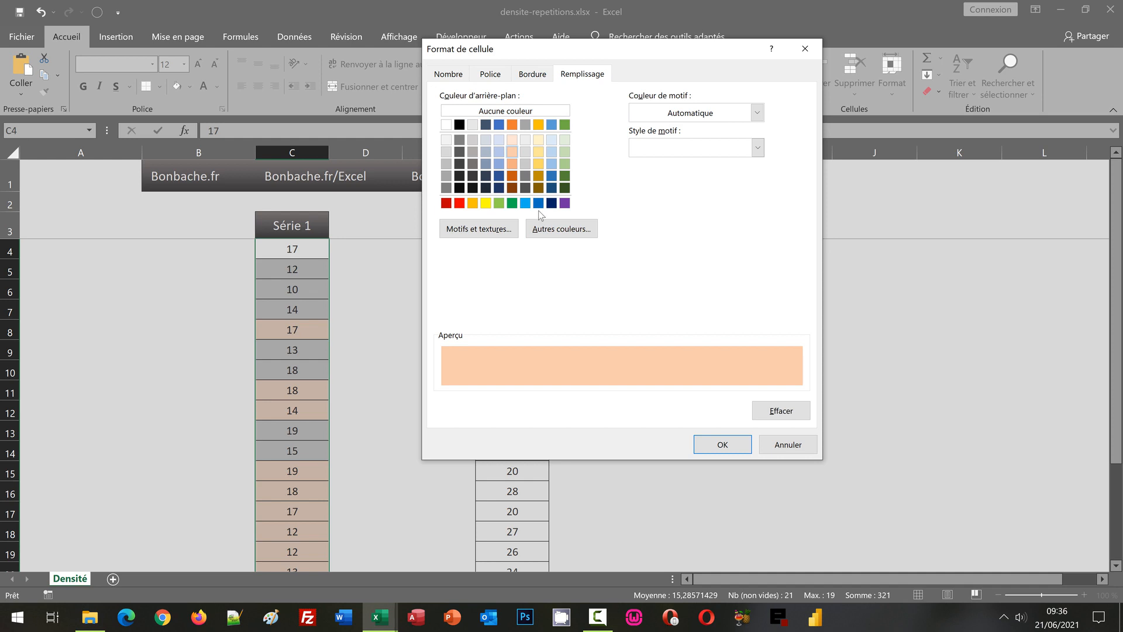
left_click(726, 444)
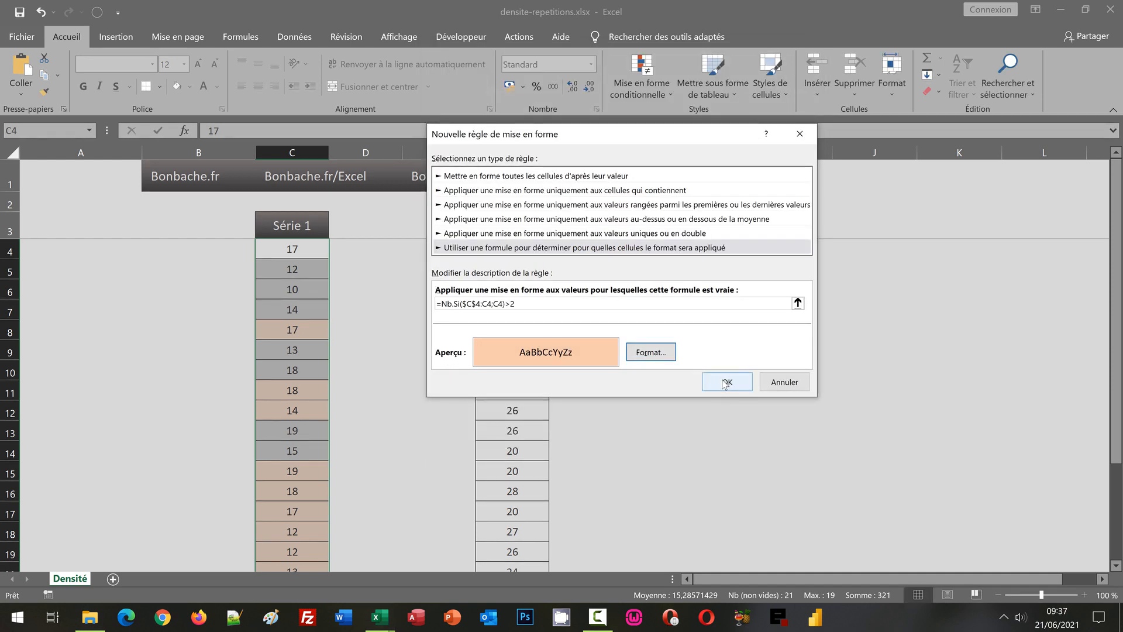
left_click(725, 383)
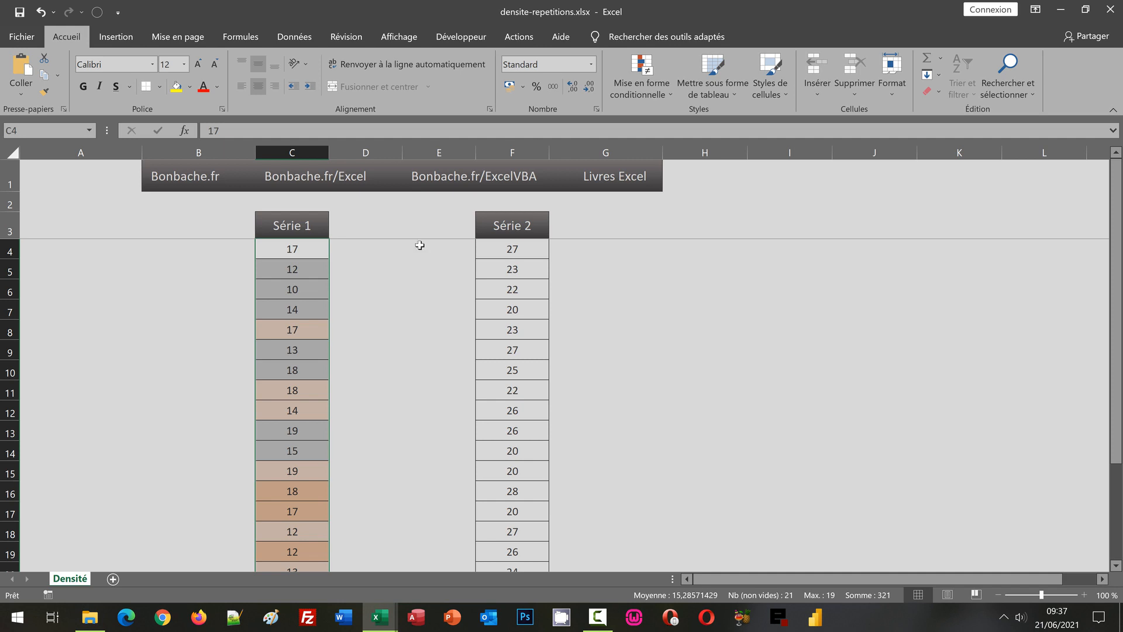
Create a third formula-based conditional formatting rule for the Série 1 values with the formula =Nb.Si($C$4:C4;C4)>3
left_click(618, 83)
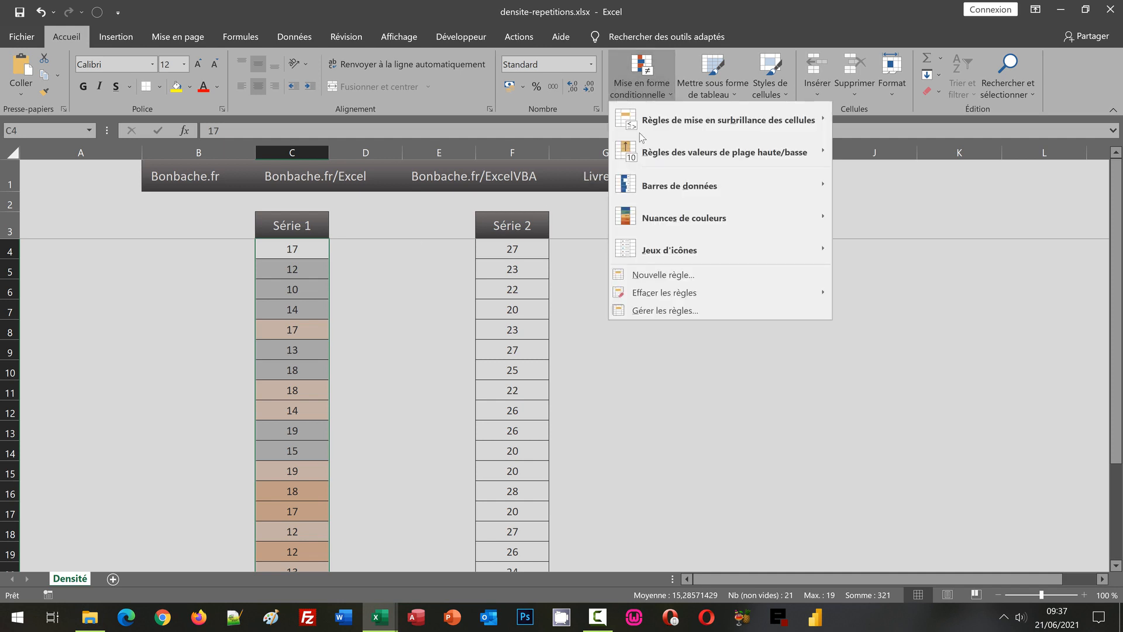
left_click(663, 277)
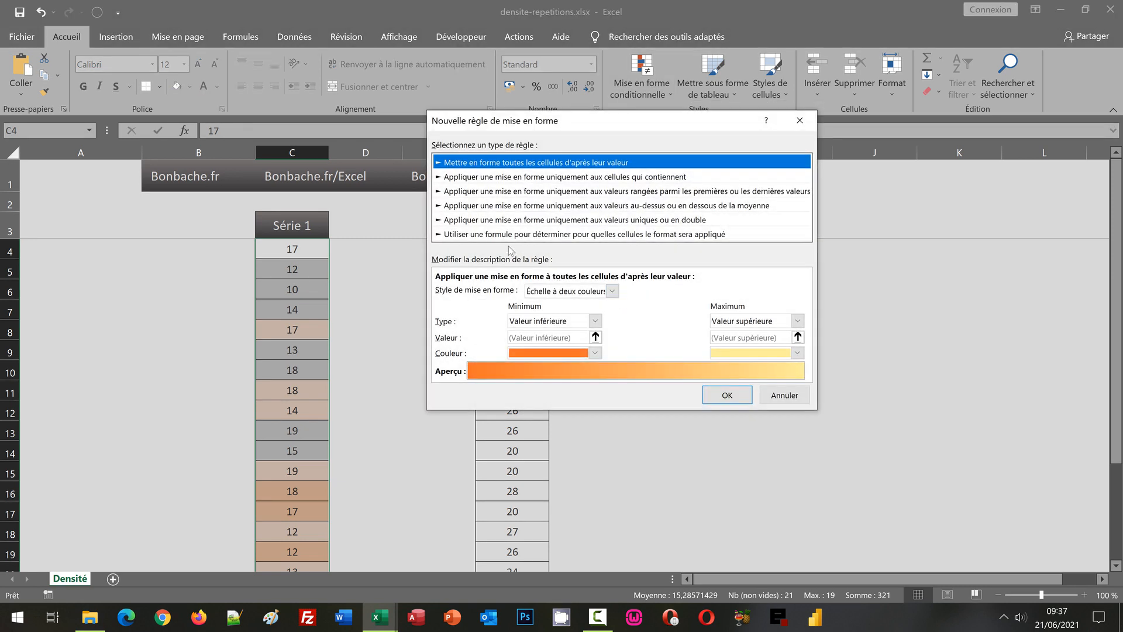
left_click(504, 235)
left_click(512, 292)
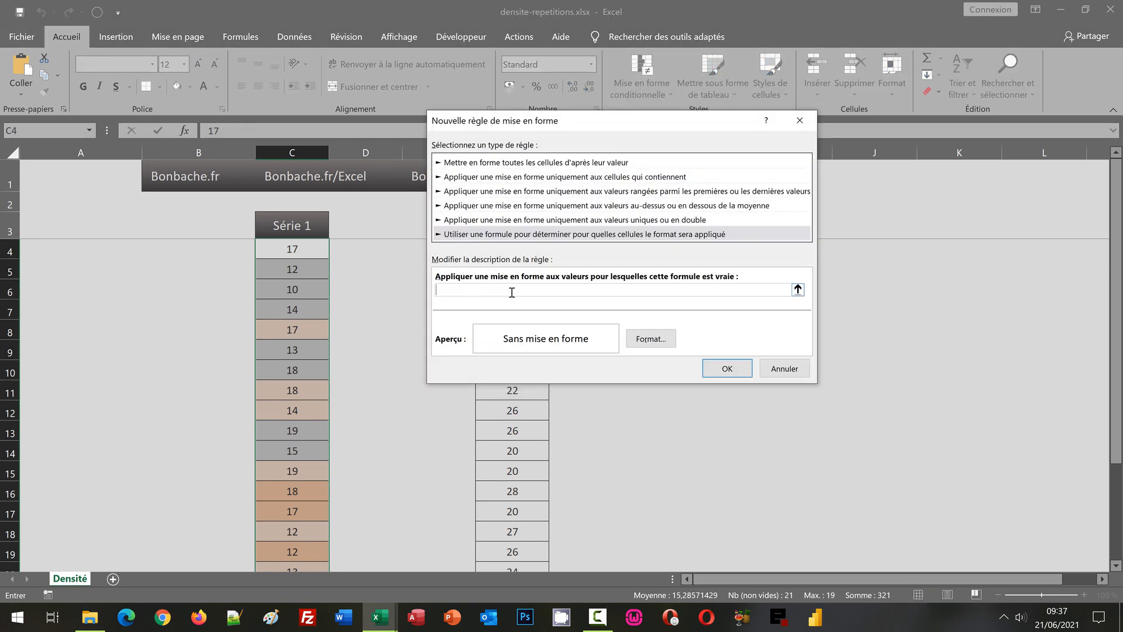
type("=Nb.Si($C$4:C4;C4)>1")
key("BackSpace")
type("3")
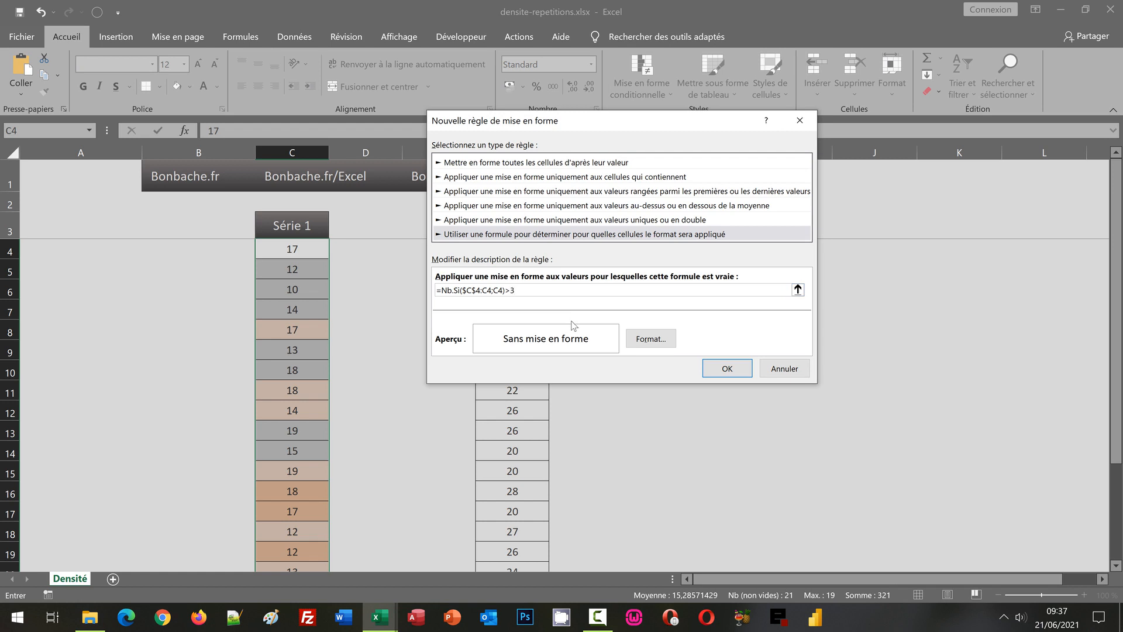
Give the third rule the third-palest orange background fill and bold font style, apply it, and deselect the Série 1 values
left_click(650, 339)
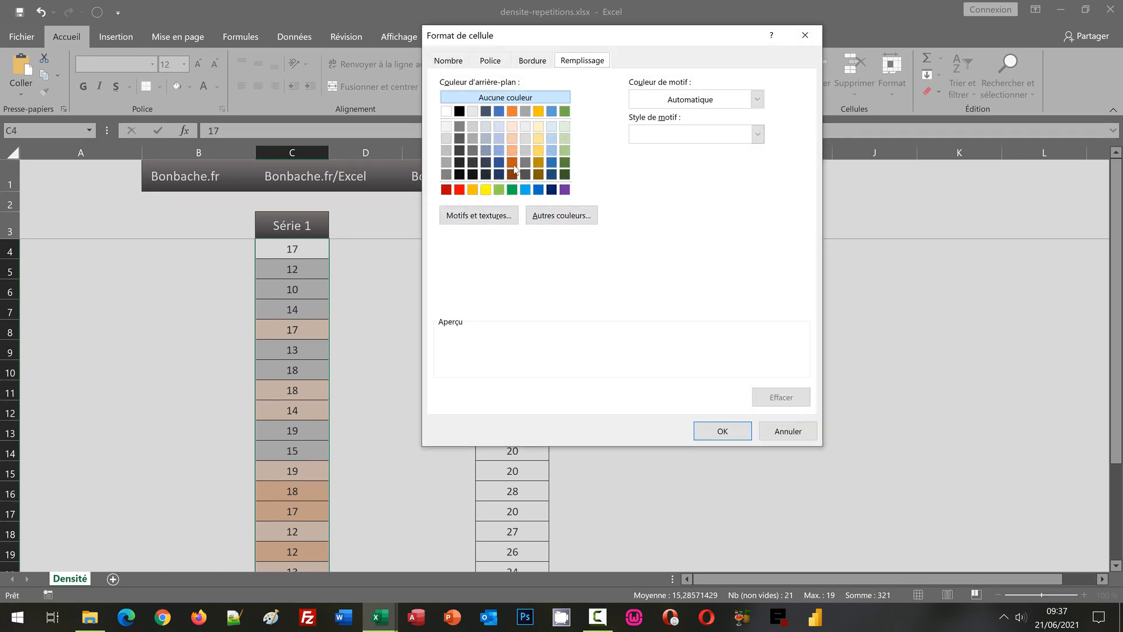
left_click(512, 151)
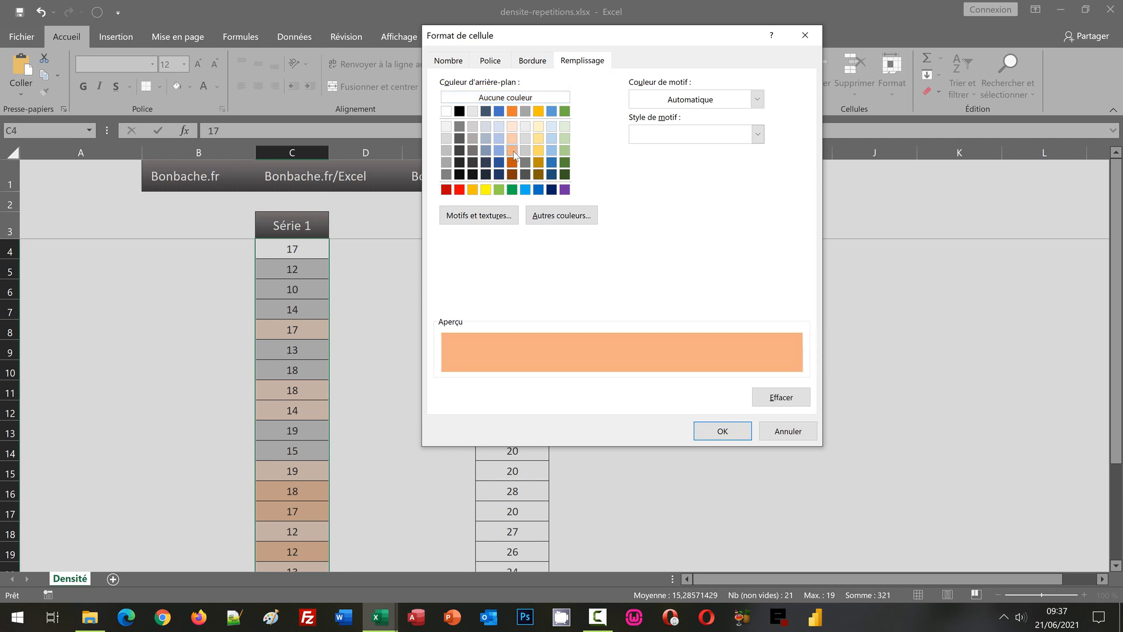
left_click(489, 62)
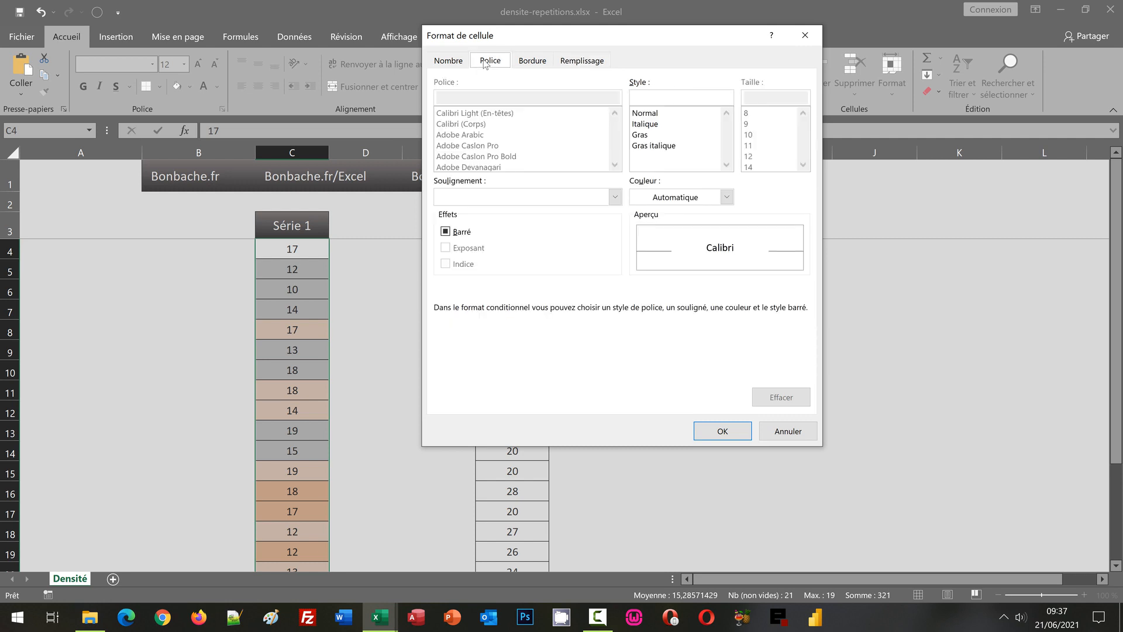
left_click(638, 135)
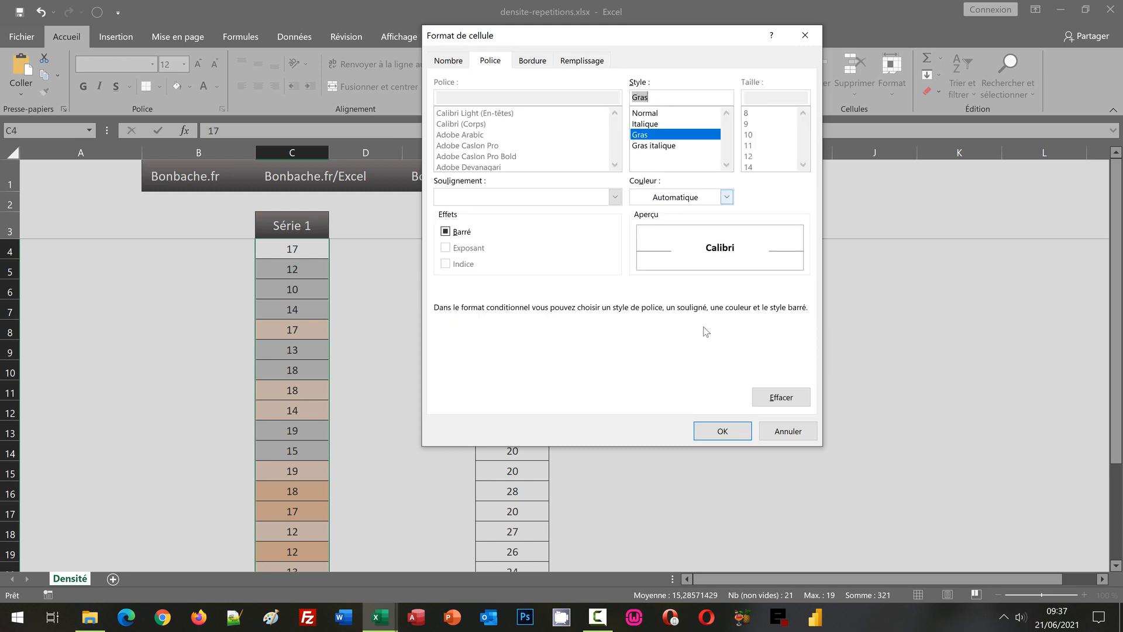
left_click(720, 431)
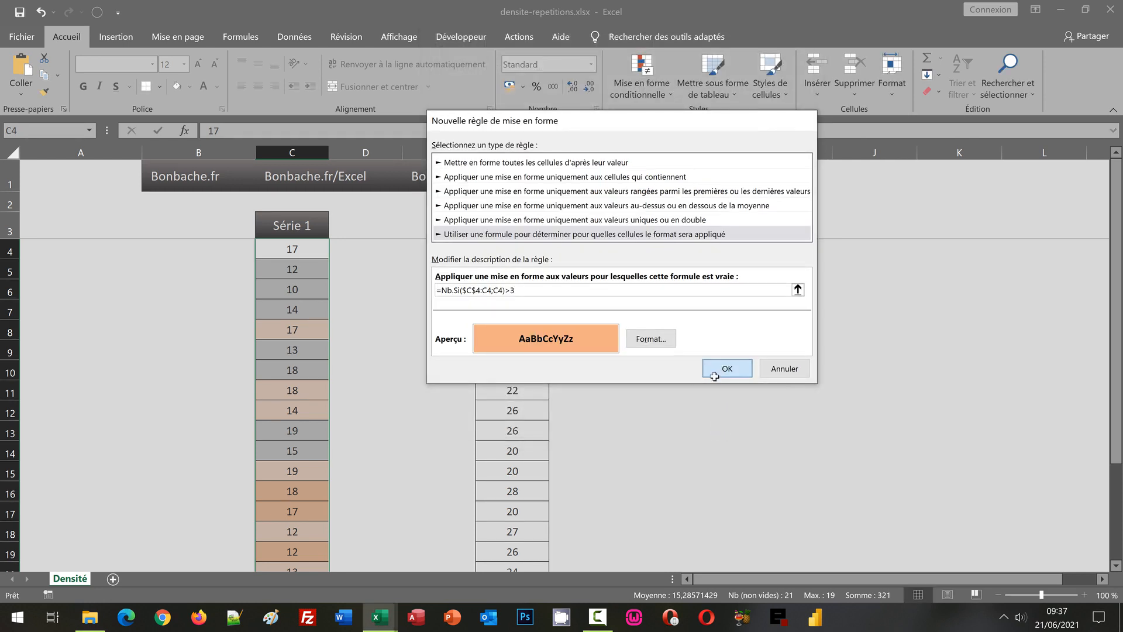
left_click(726, 369)
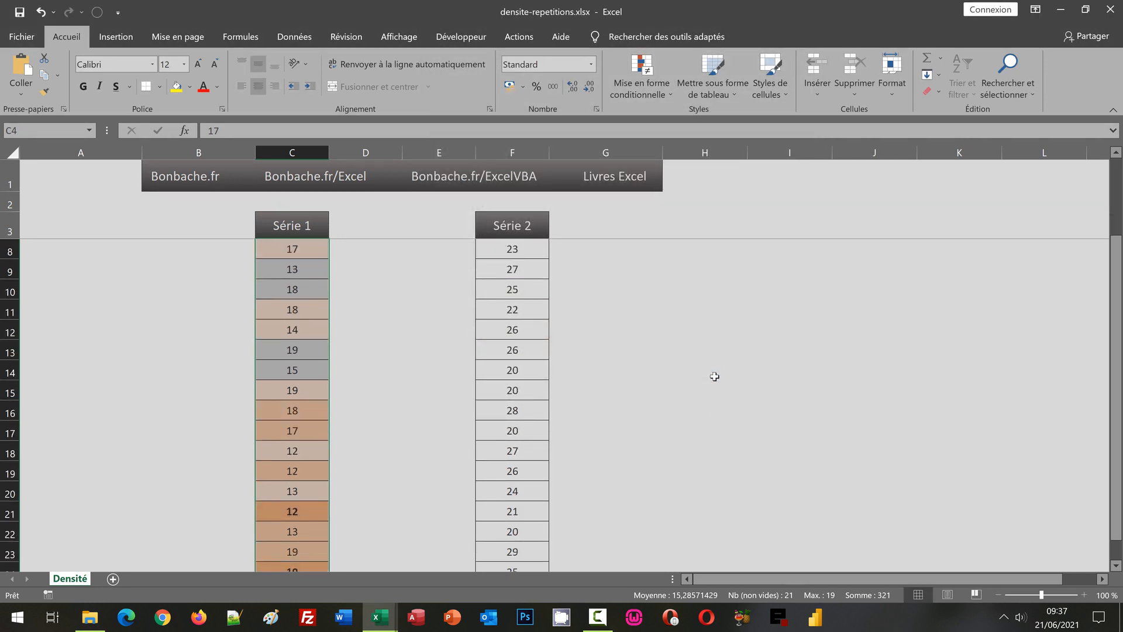
scroll(714, 376, "down", 3)
left_click(714, 377)
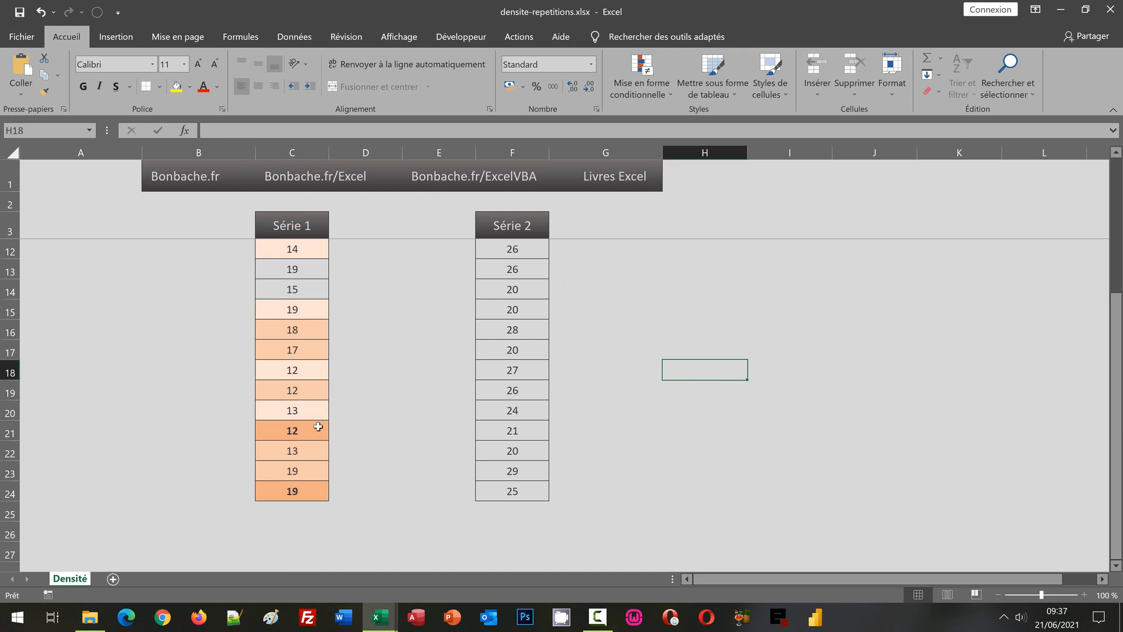
Compare the formatting of the repeated value 12 in cells C5, C18, C19 and C21
scroll(318, 427, "up", 3)
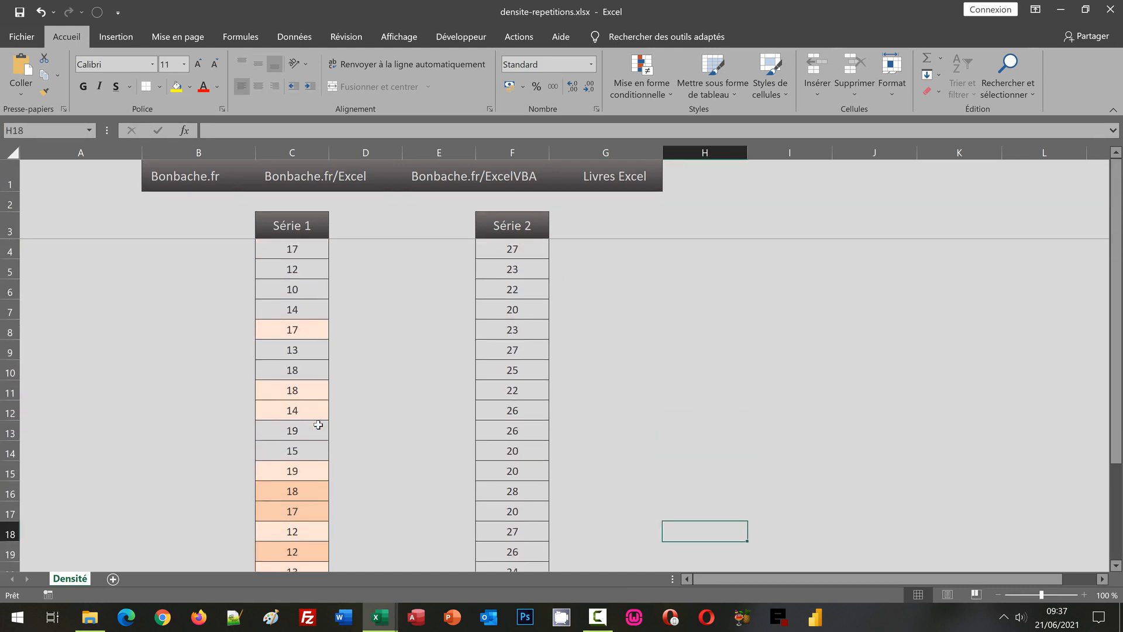
left_click(297, 269)
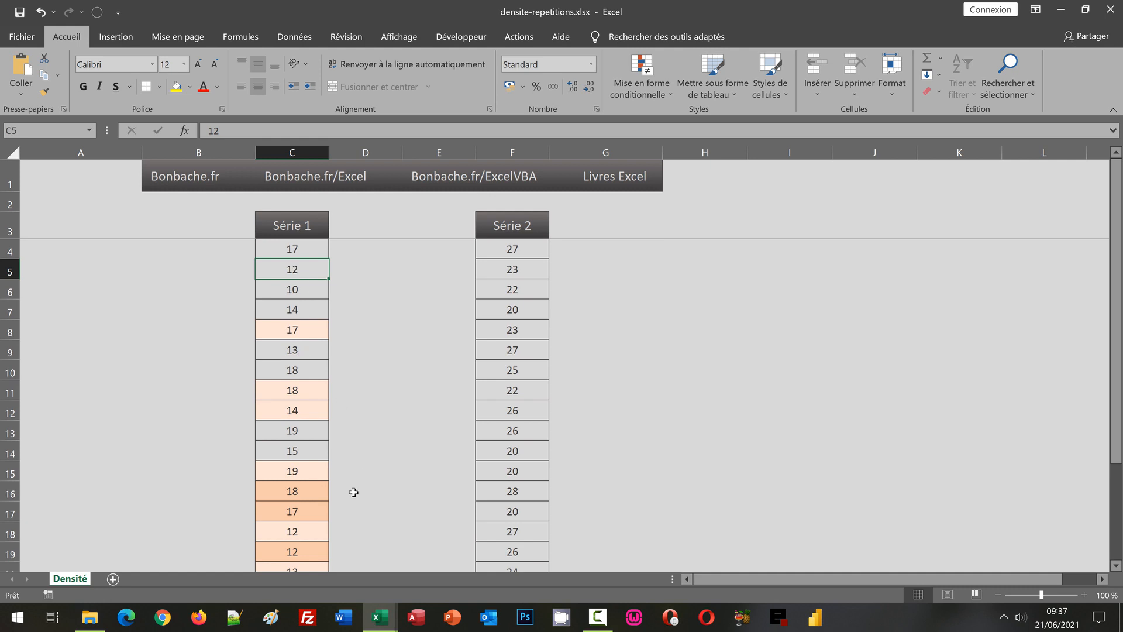
scroll(354, 492, "down", 2)
left_click(286, 450)
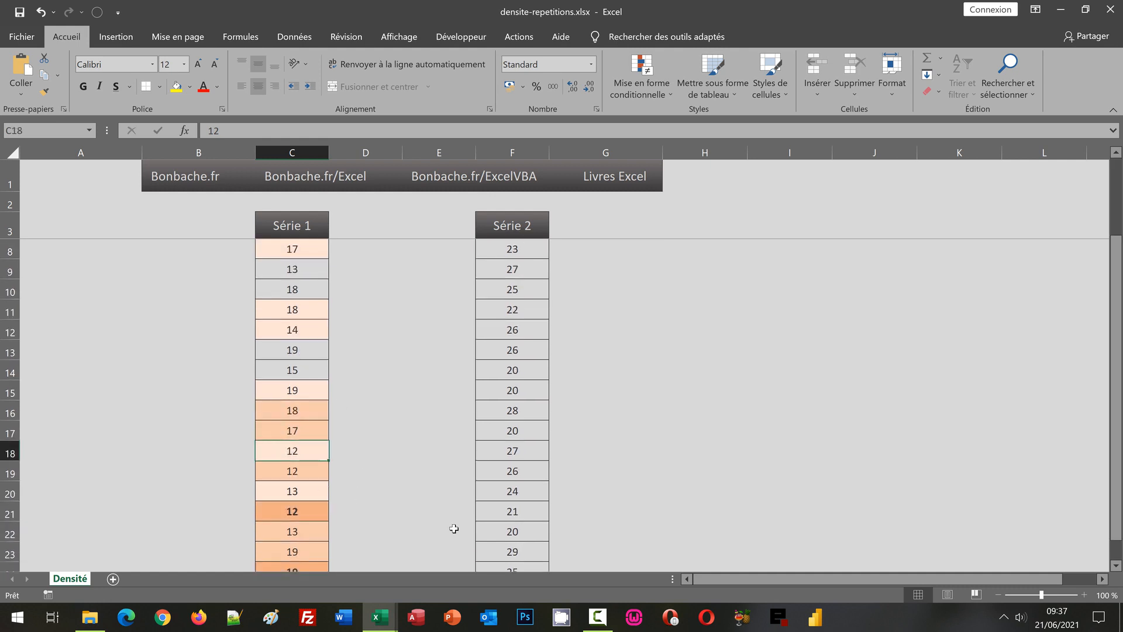
key("Down")
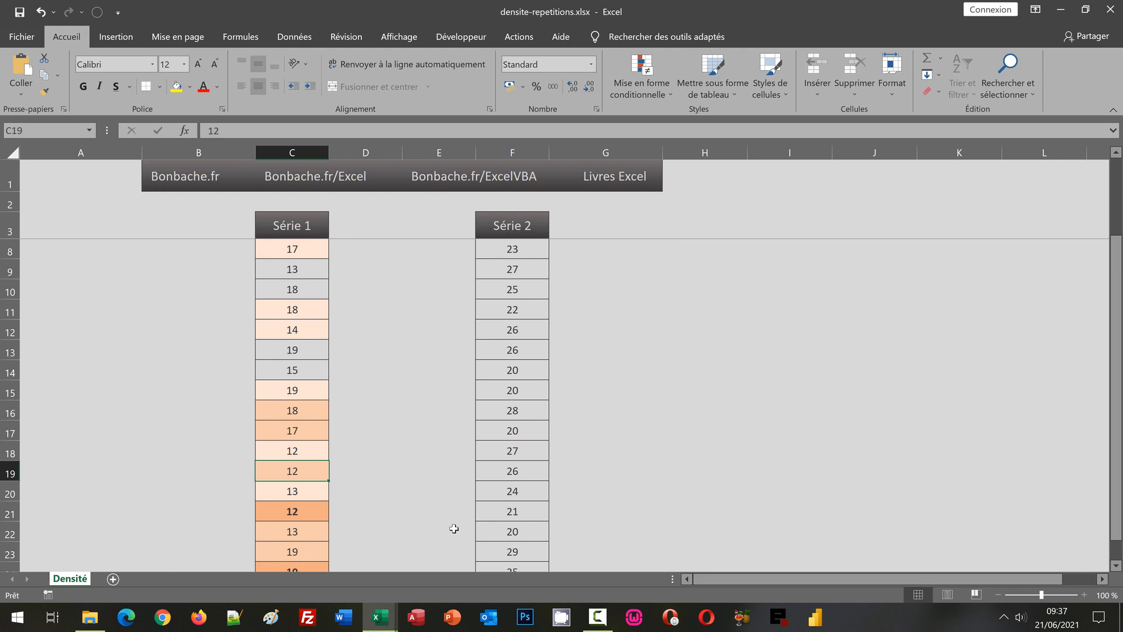
left_click(282, 518)
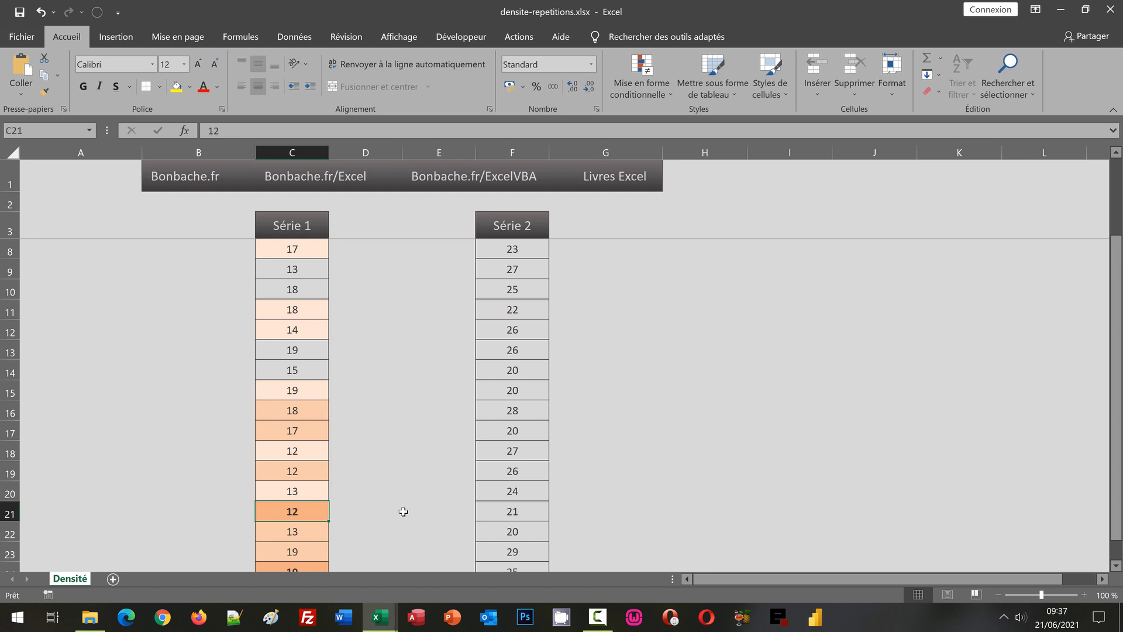
scroll(401, 503, "up", 2)
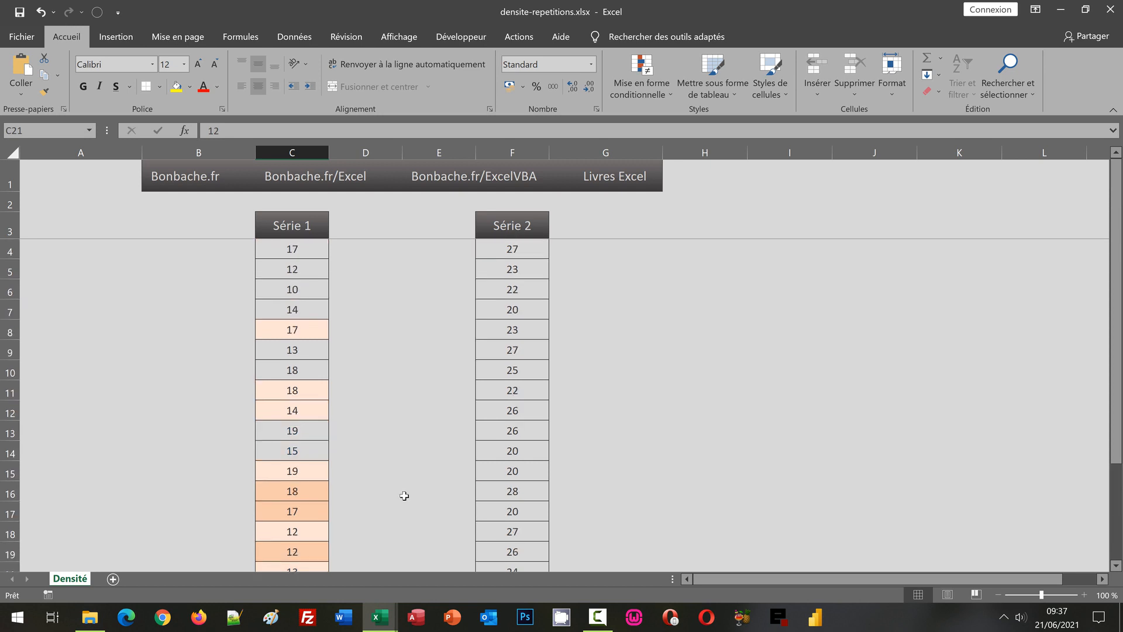
Copy the formatting of the Série 1 values C4:C24 onto the Série 2 values F4:F24 and deselect them to review both series
left_click(285, 248)
scroll(345, 504, "down", 2)
scroll(349, 514, "down", 4)
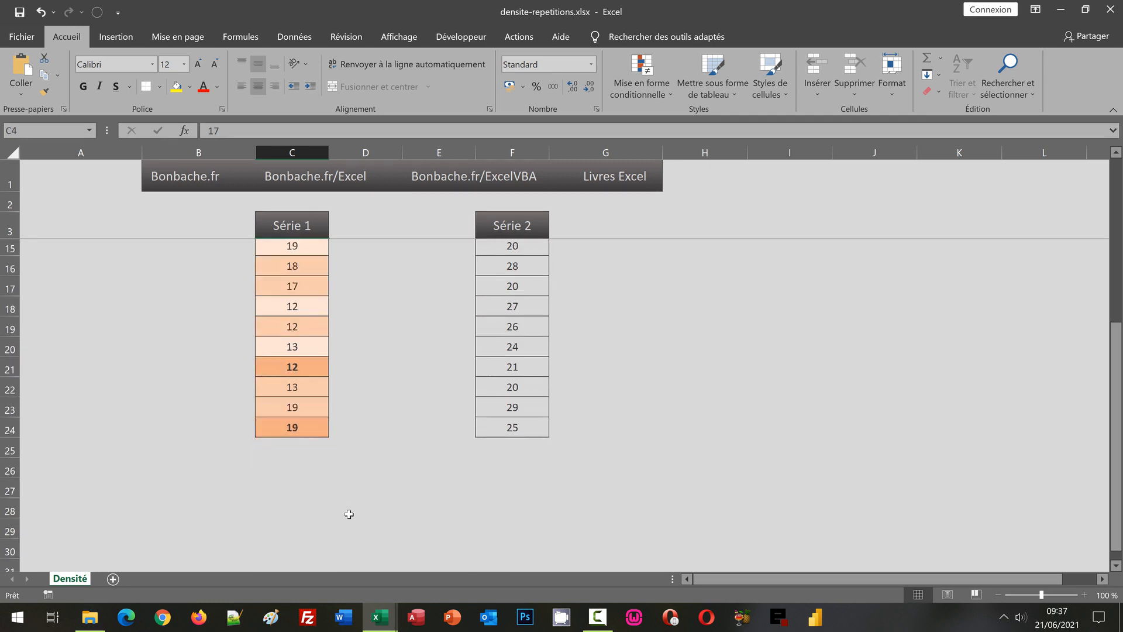
left_click(290, 411, "shift")
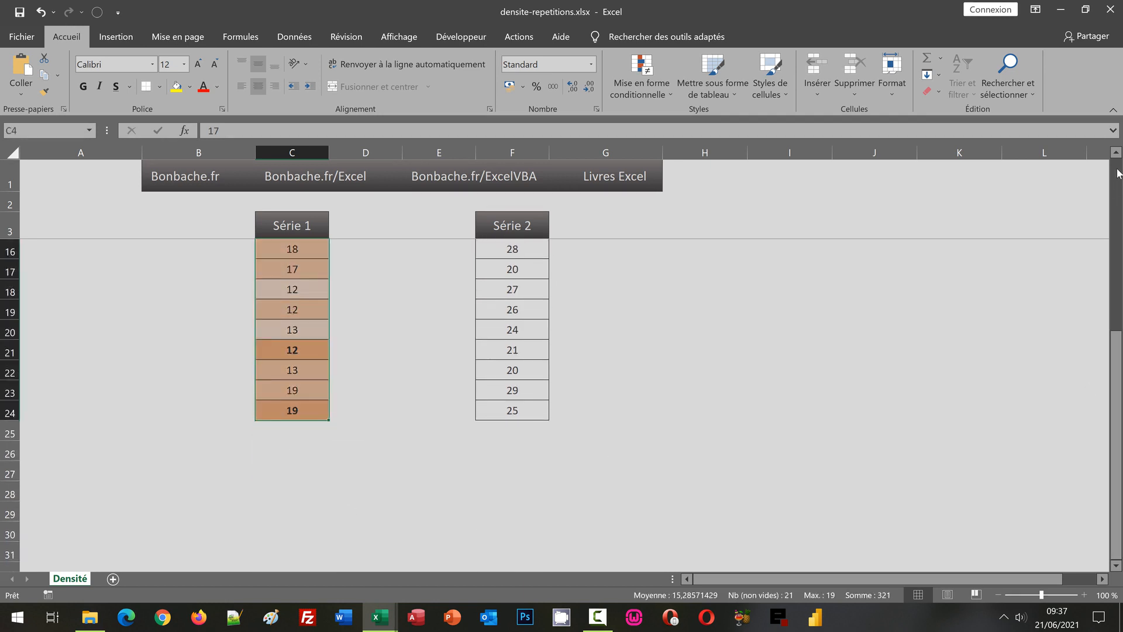
scroll(1118, 173, "up", 4)
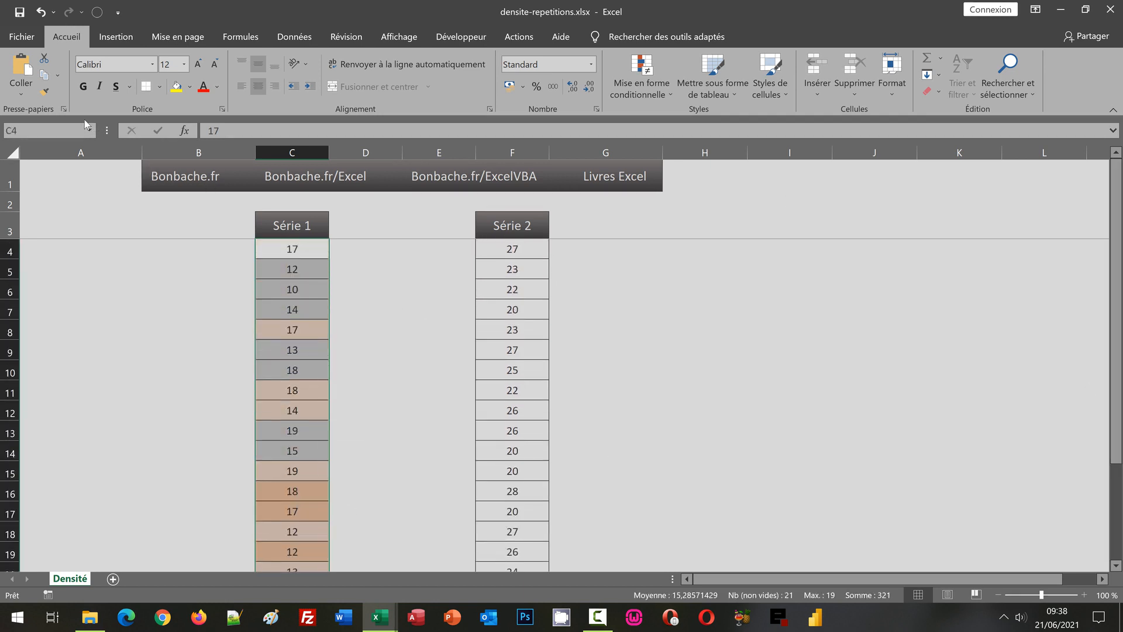
left_click(46, 95)
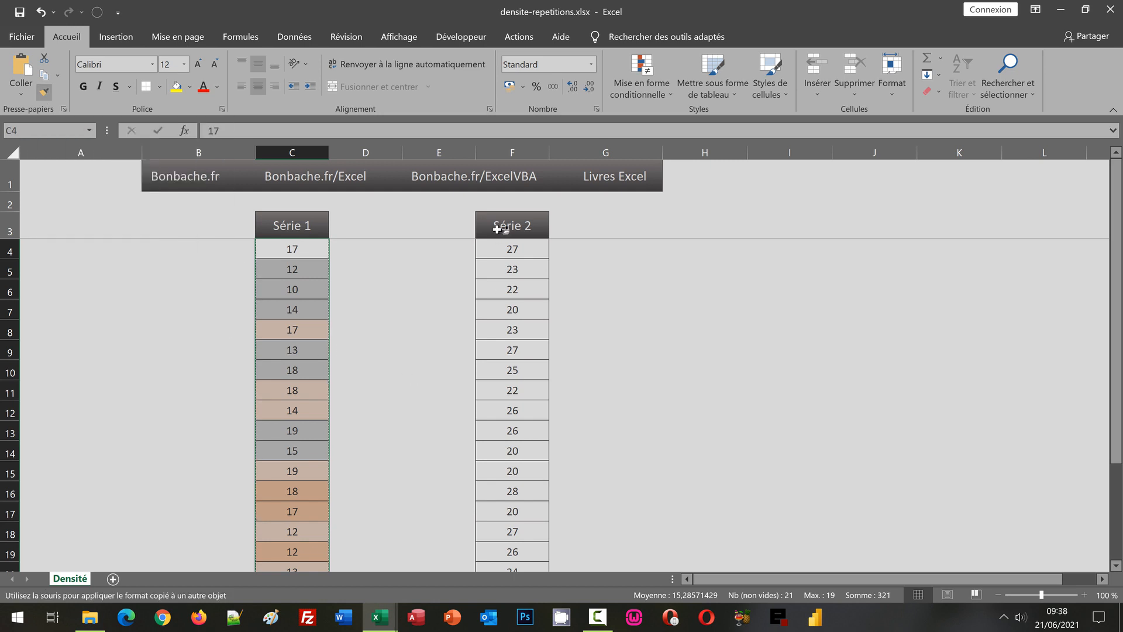
mouse_move(495, 249)
left_mouse_down()
mouse_move(529, 434)
mouse_move(516, 574)
mouse_move(519, 451)
mouse_move(515, 530)
left_mouse_up()
scroll(747, 447, "up", 2)
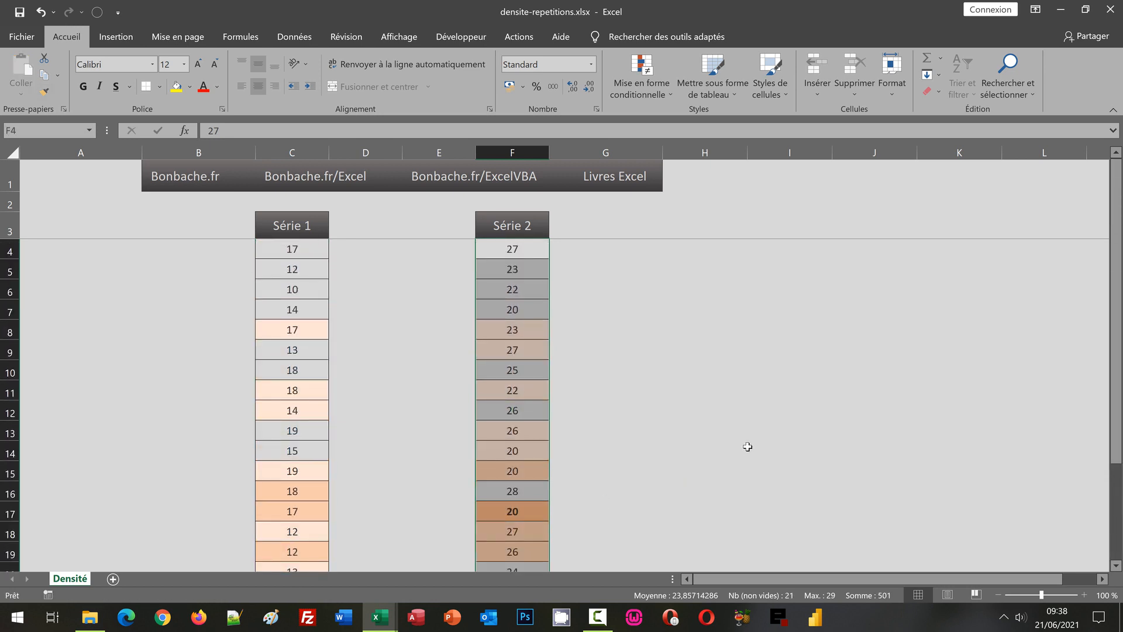
left_click(655, 323)
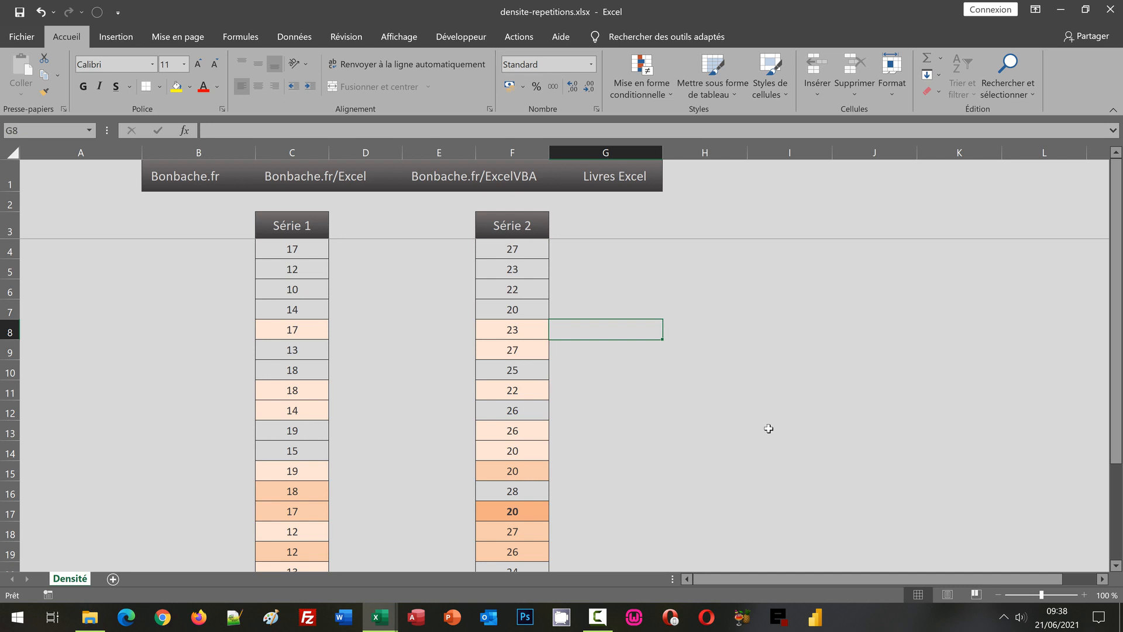
scroll(768, 429, "down", 2)
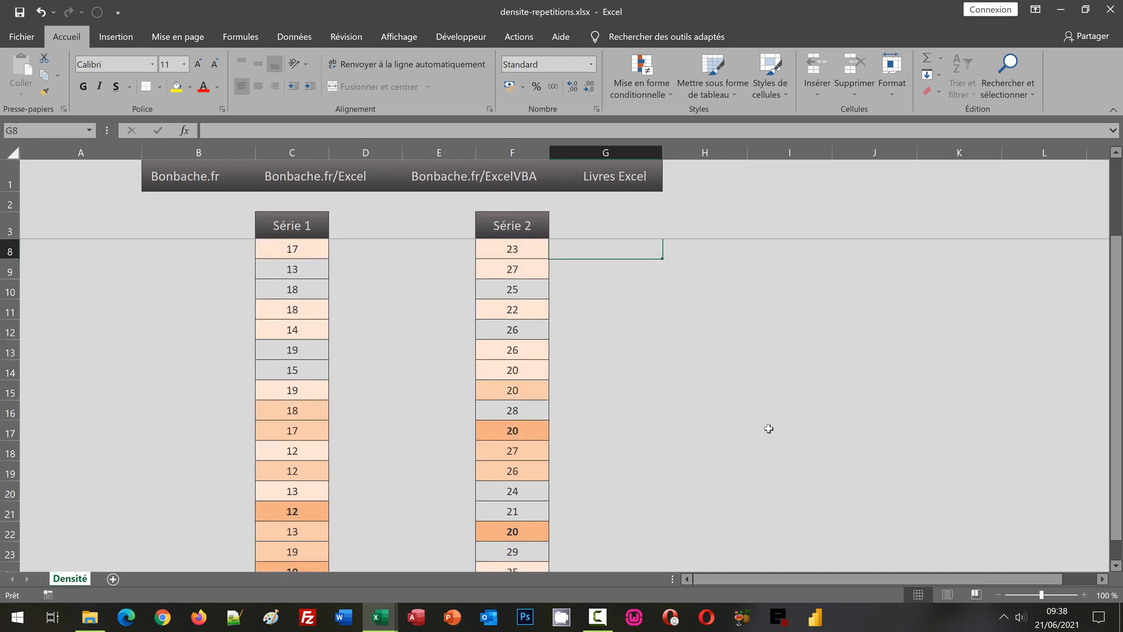